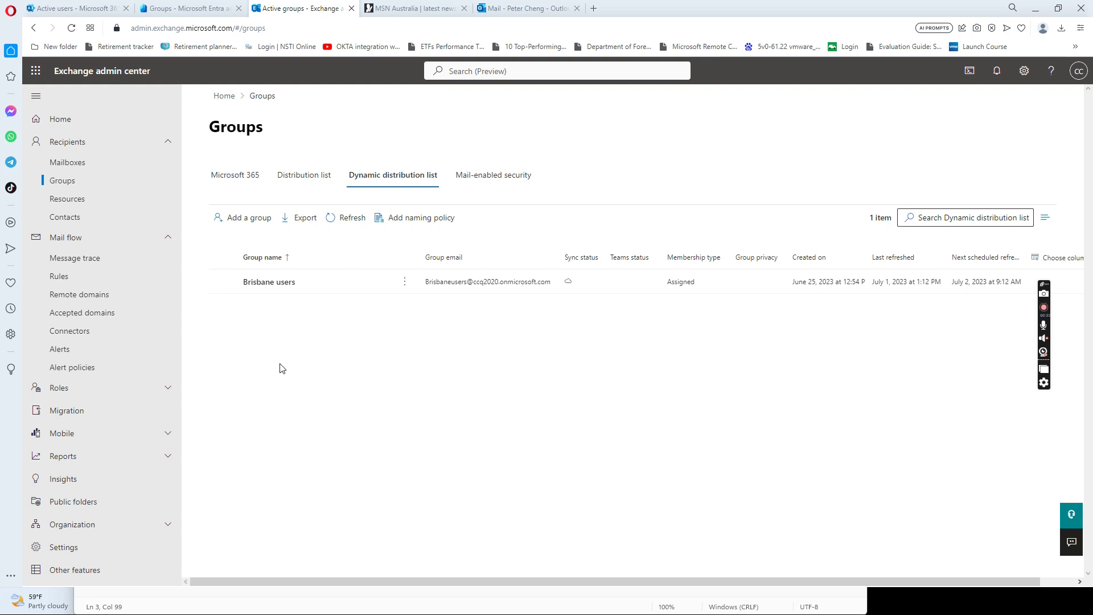
- Bring the W2016DC-azure VM forward, showing the Users container in Active Directory Users and Computers
left_click(1032, 13)
left_click_drag(475, 335, 649, 174)
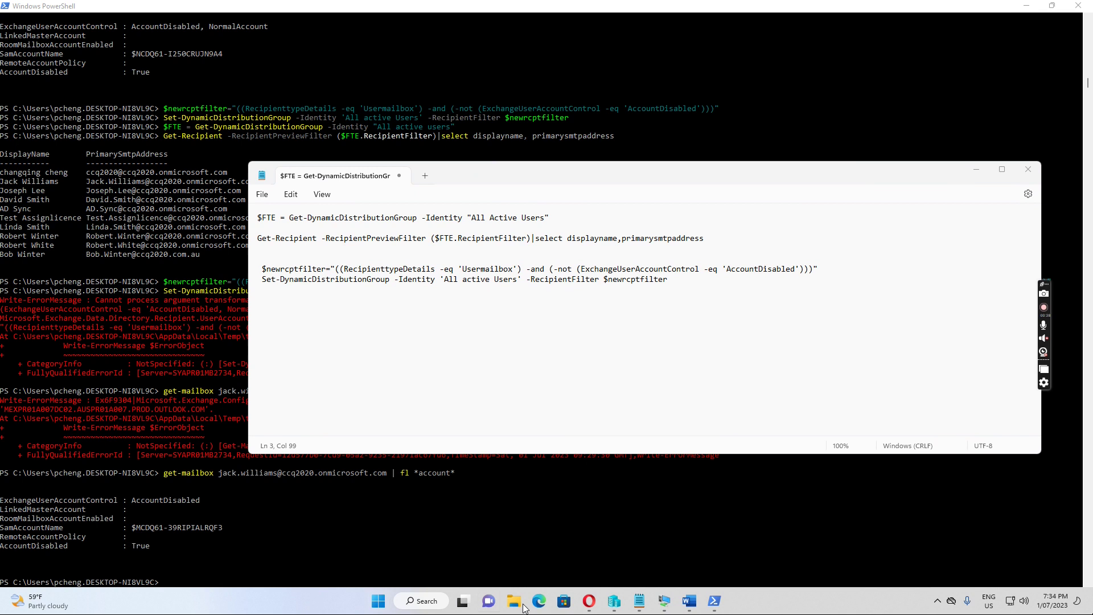
mouse_move(664, 602)
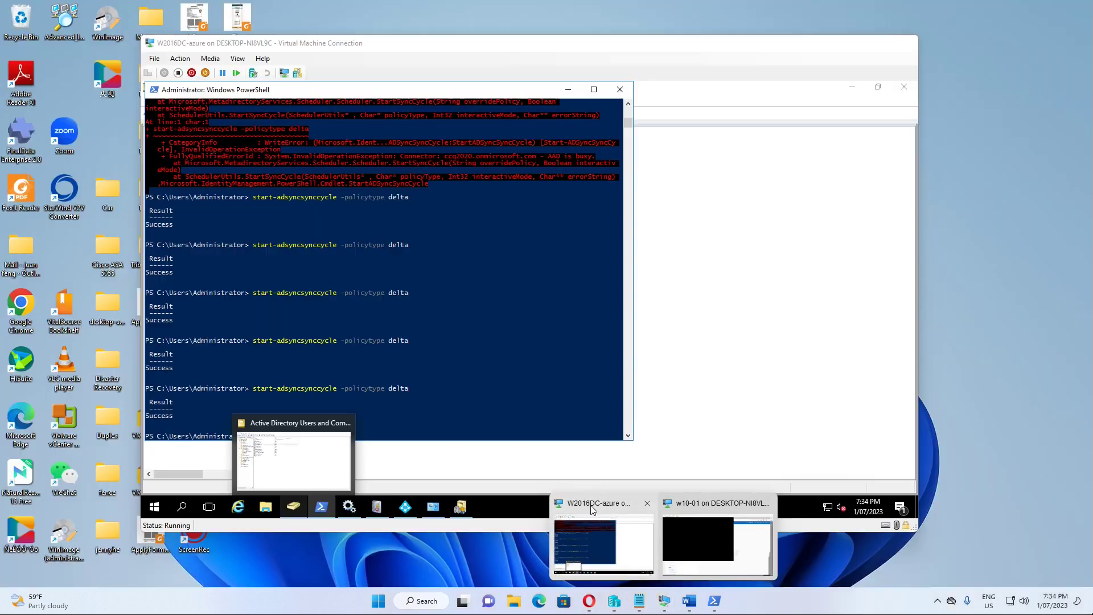
left_click(593, 520)
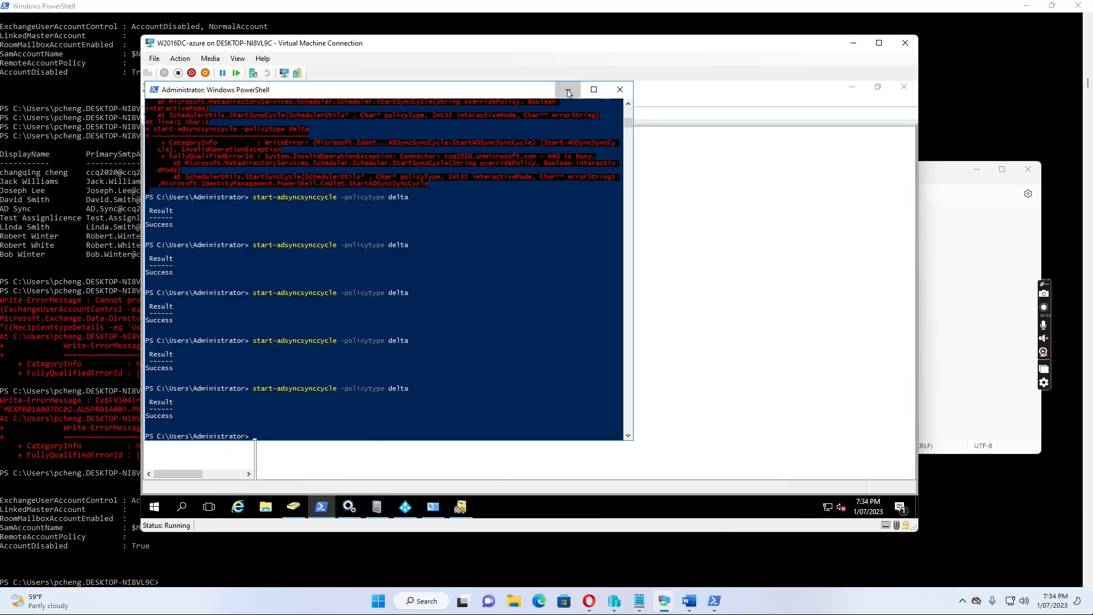
left_click(568, 89)
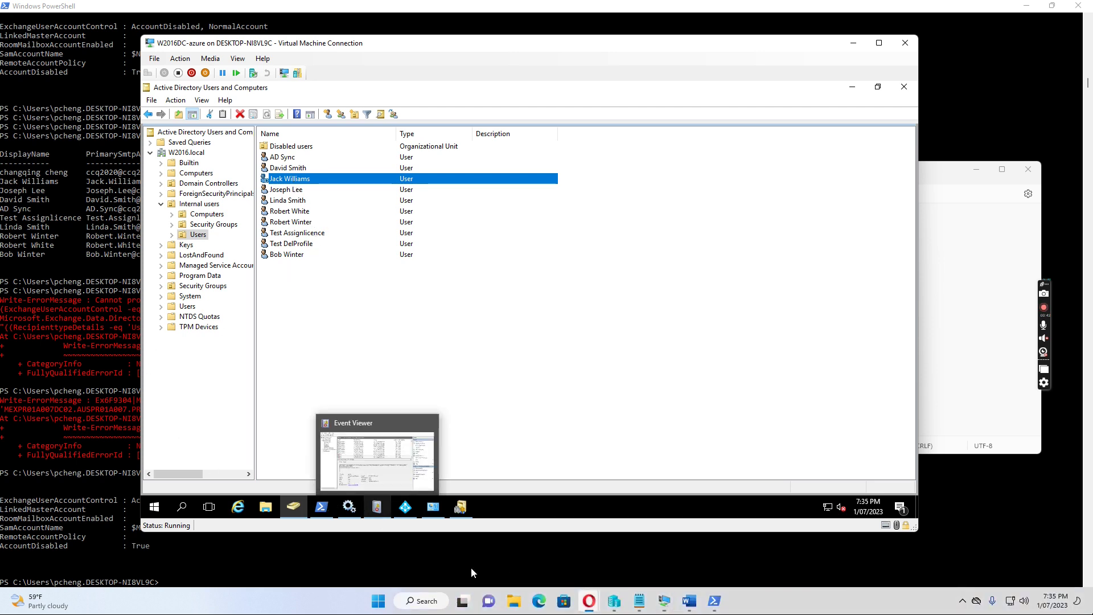
- In Exchange admin center, browse Mailboxes and Resources, then show the Groups page's Dynamic distribution list
mouse_move(588, 599)
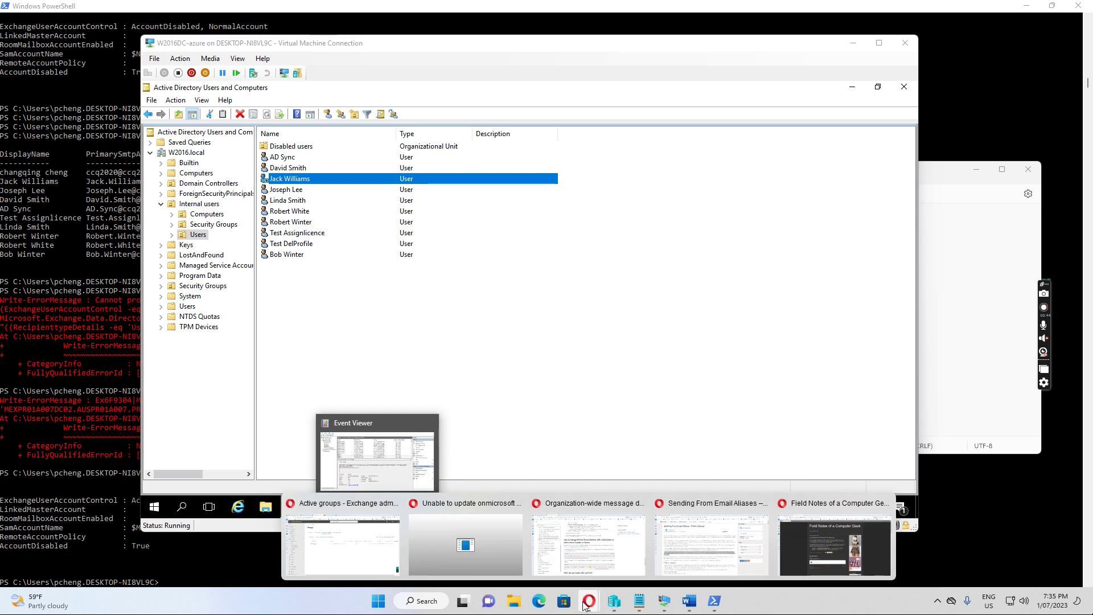
left_click(329, 518)
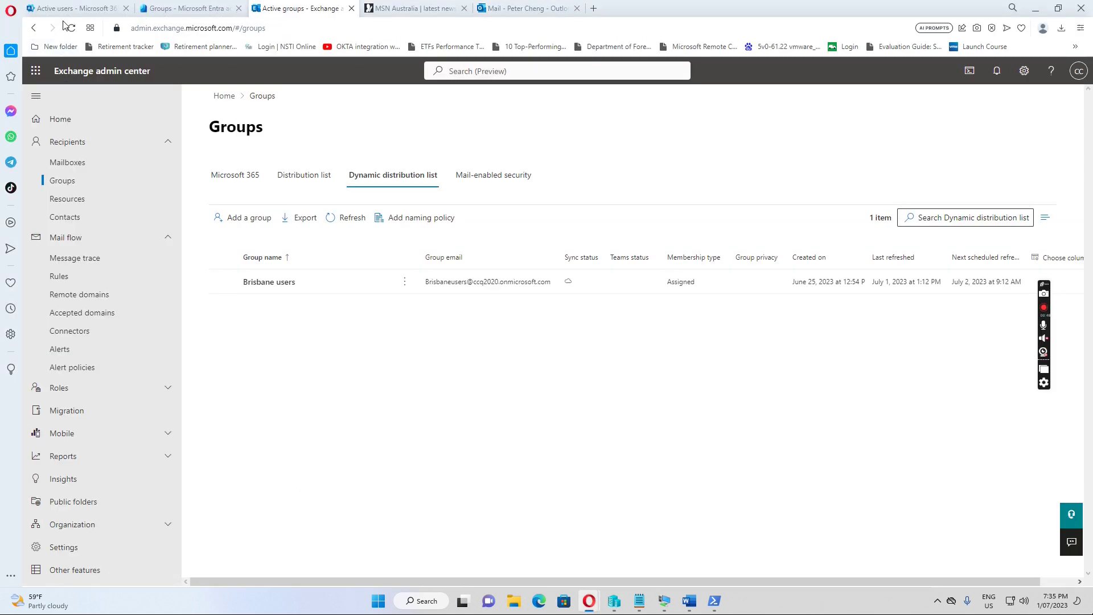
left_click(75, 170)
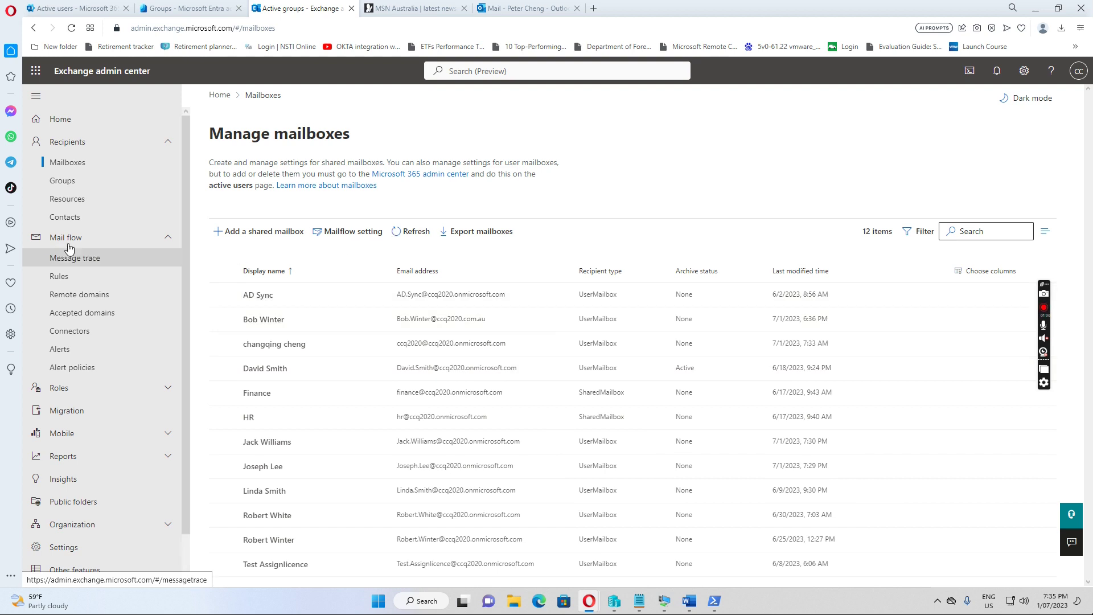
left_click(91, 202)
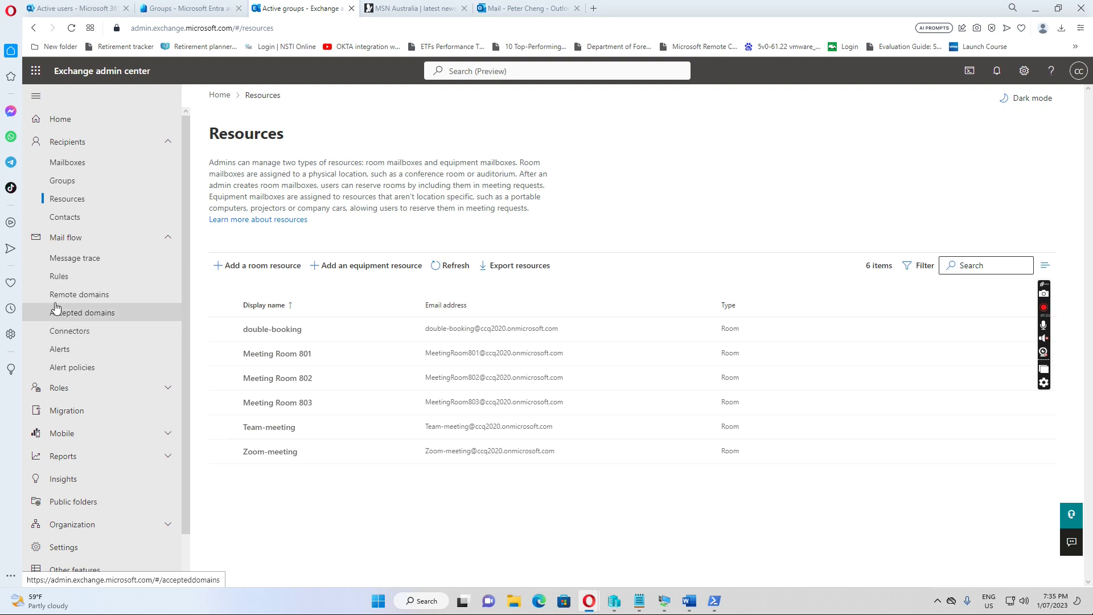
left_click(78, 188)
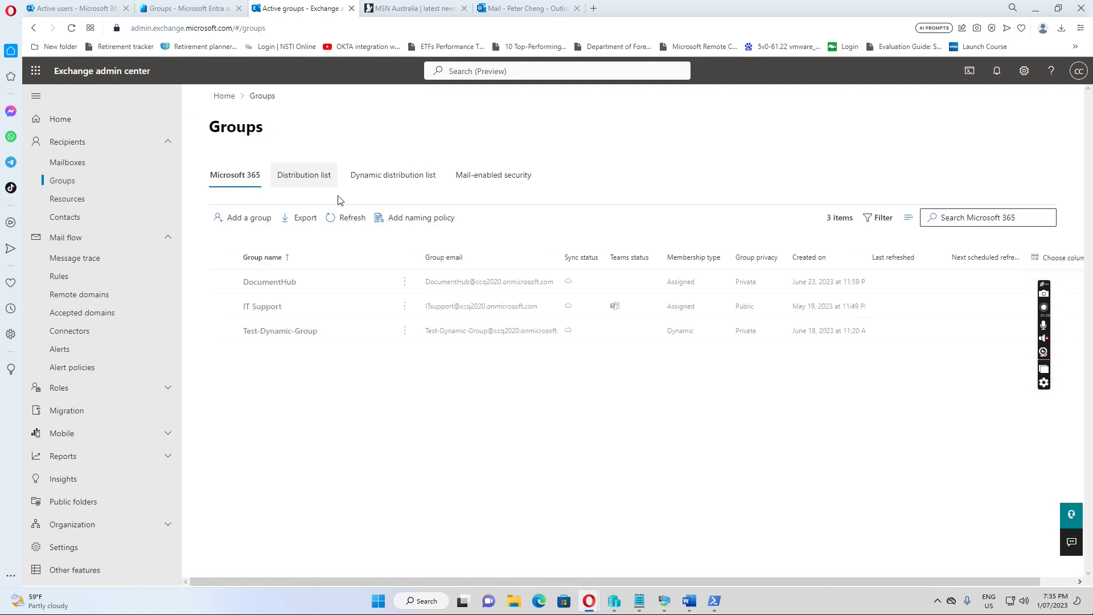
left_click(386, 181)
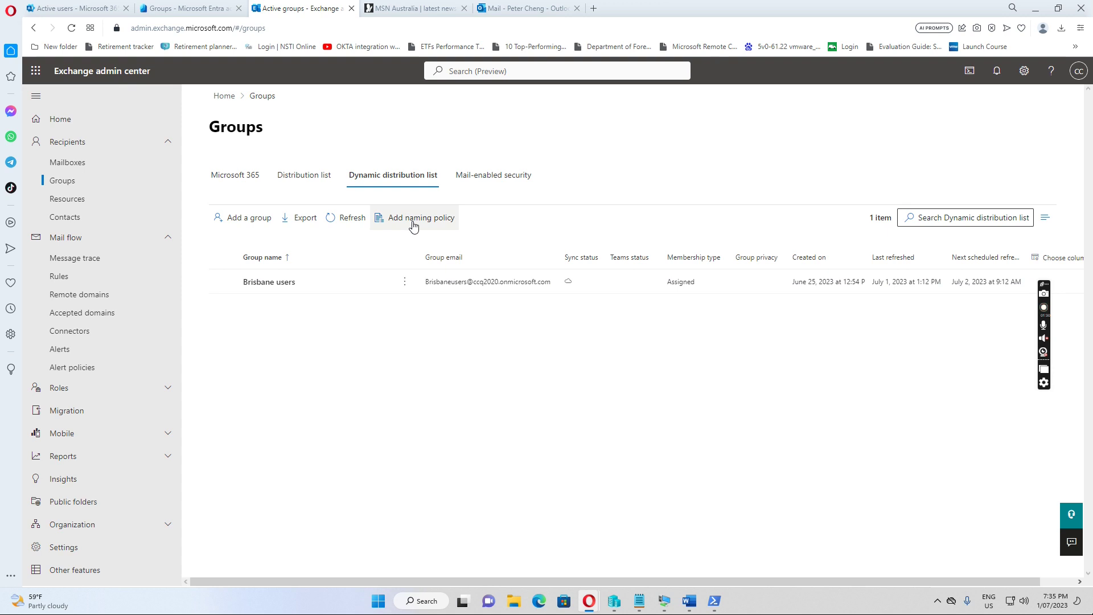
- Start a new group of type Dynamic distribution
left_click(245, 222)
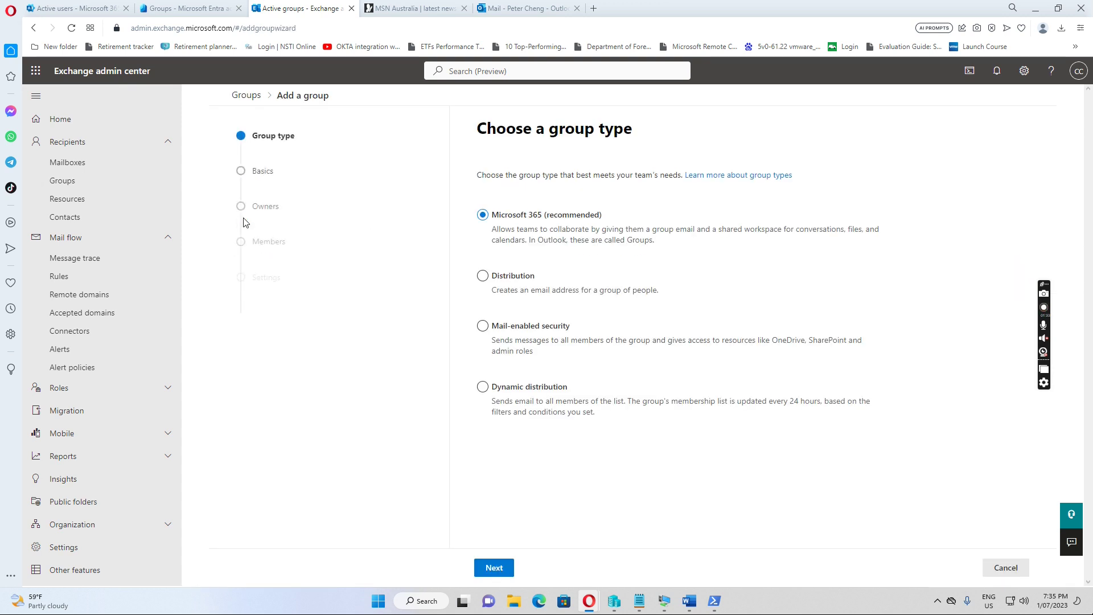
left_click(483, 389)
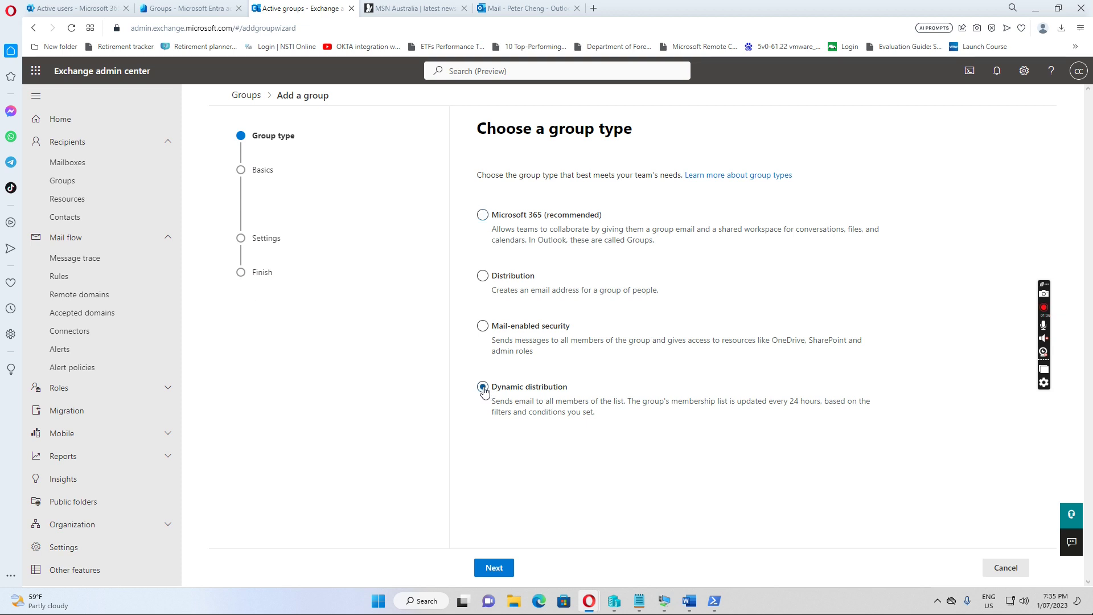
left_click(494, 567)
- Name the group 'All Active Users' with description 'All Active Users with mailbox'
left_click(539, 233)
type("All Active User")
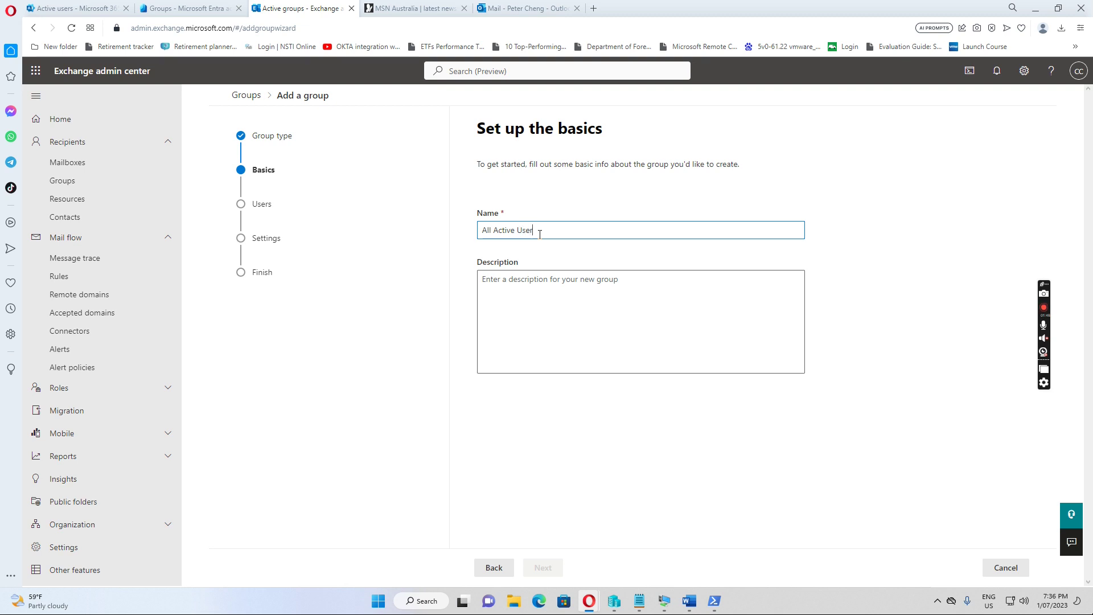
left_click_drag(550, 236, 468, 229)
key("ctrl+c")
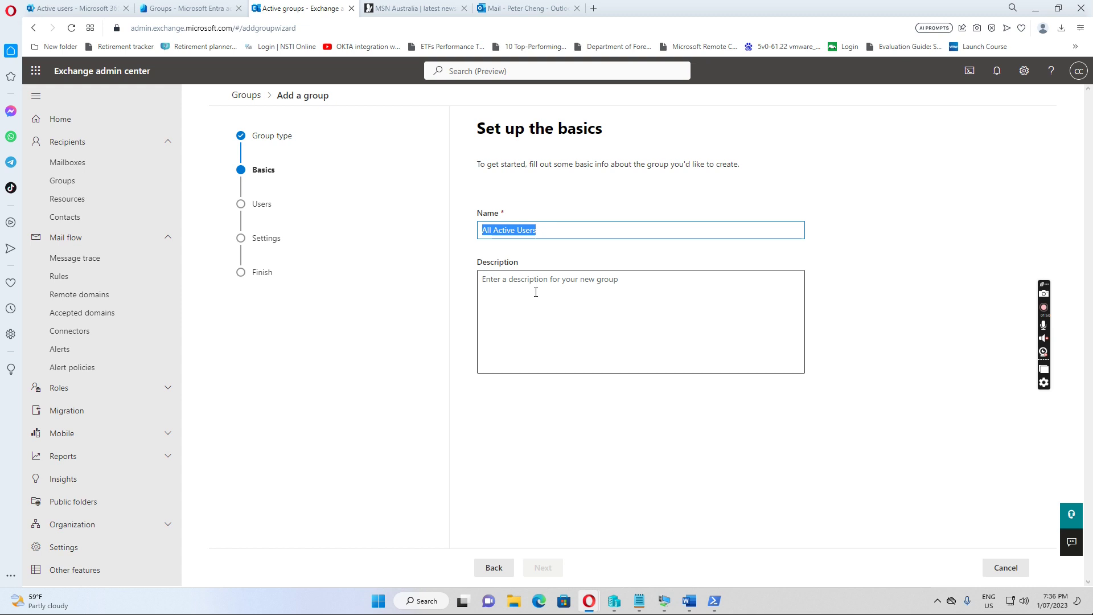
left_click(536, 293)
key("ctrl+v")
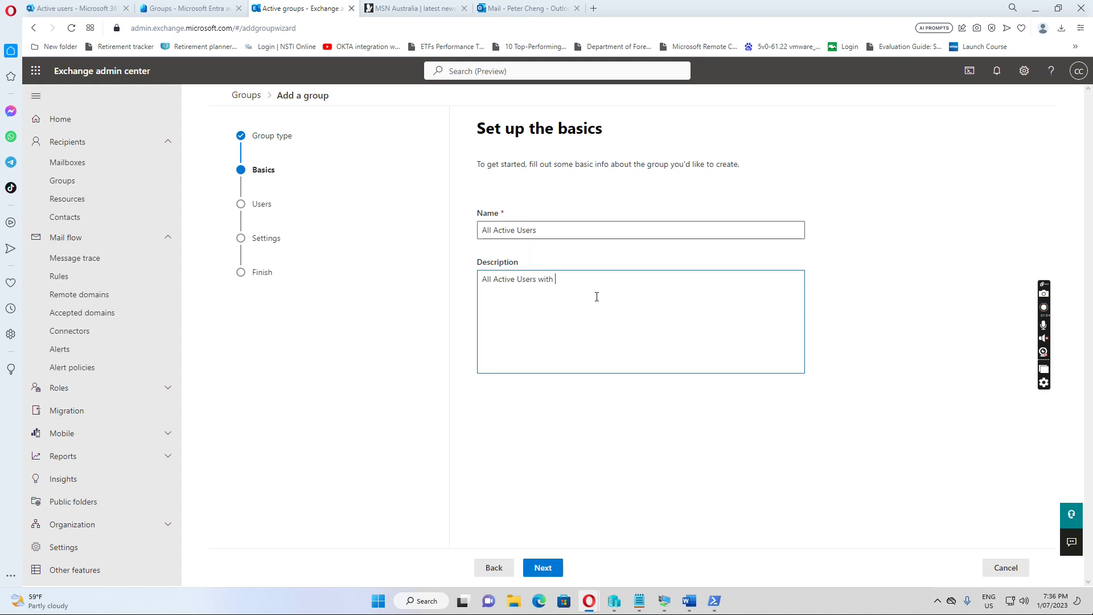
type("with mailbox")
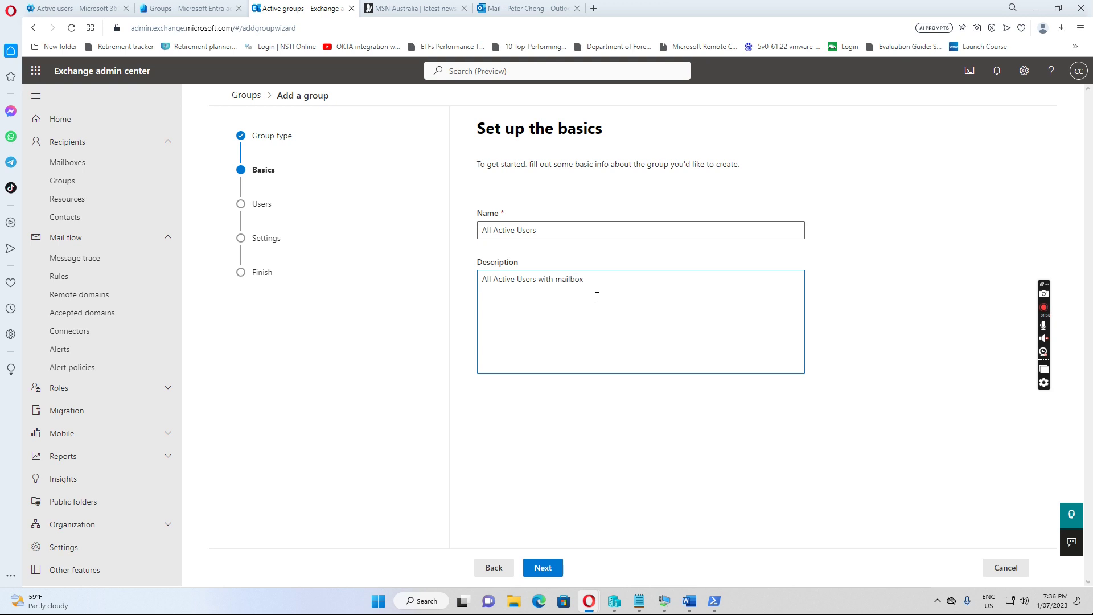
left_click(551, 569)
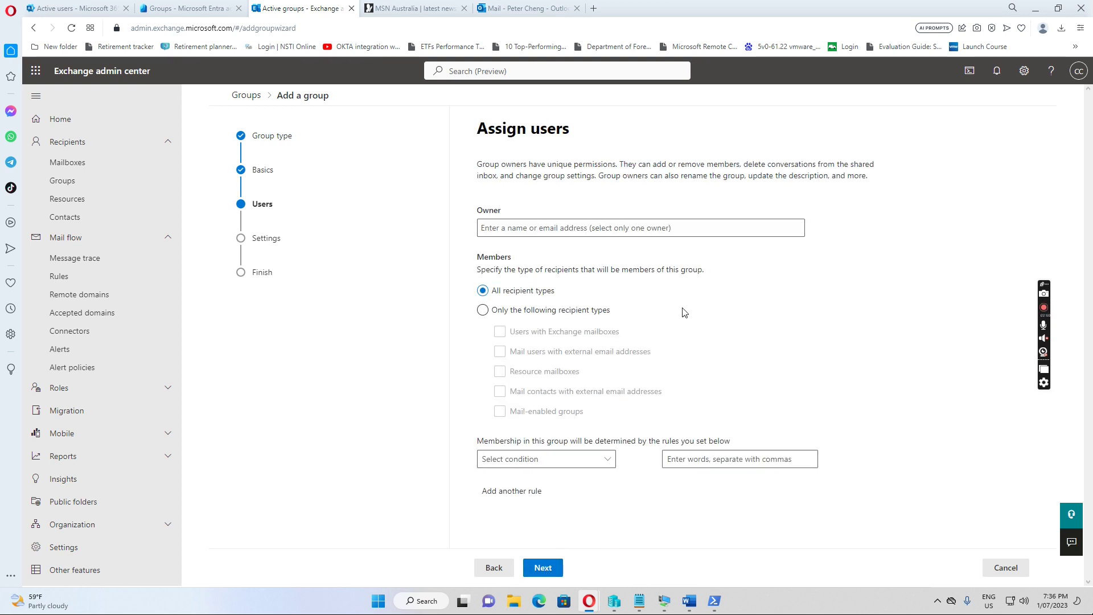
- Restrict membership to 'Users with Exchange mailboxes' only, adding no extra condition
left_click(481, 314)
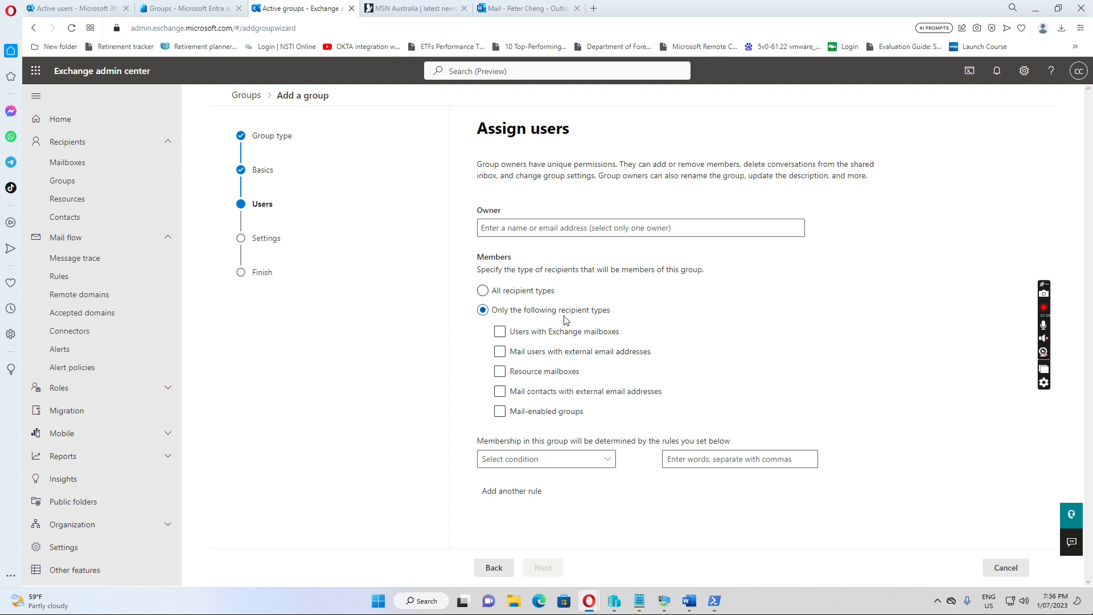
left_click(500, 335)
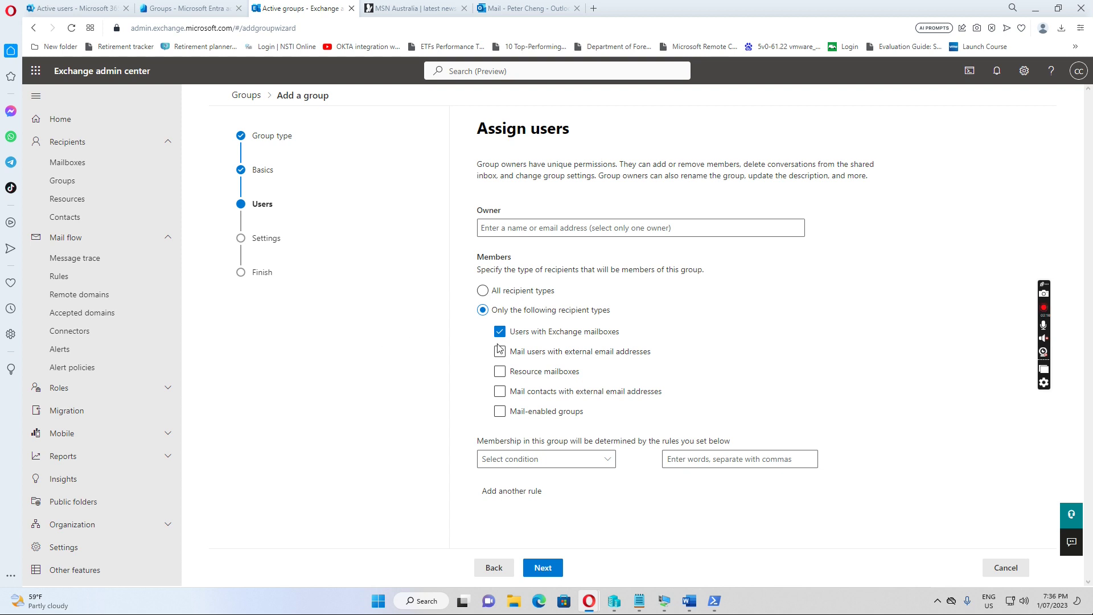
left_click(608, 461)
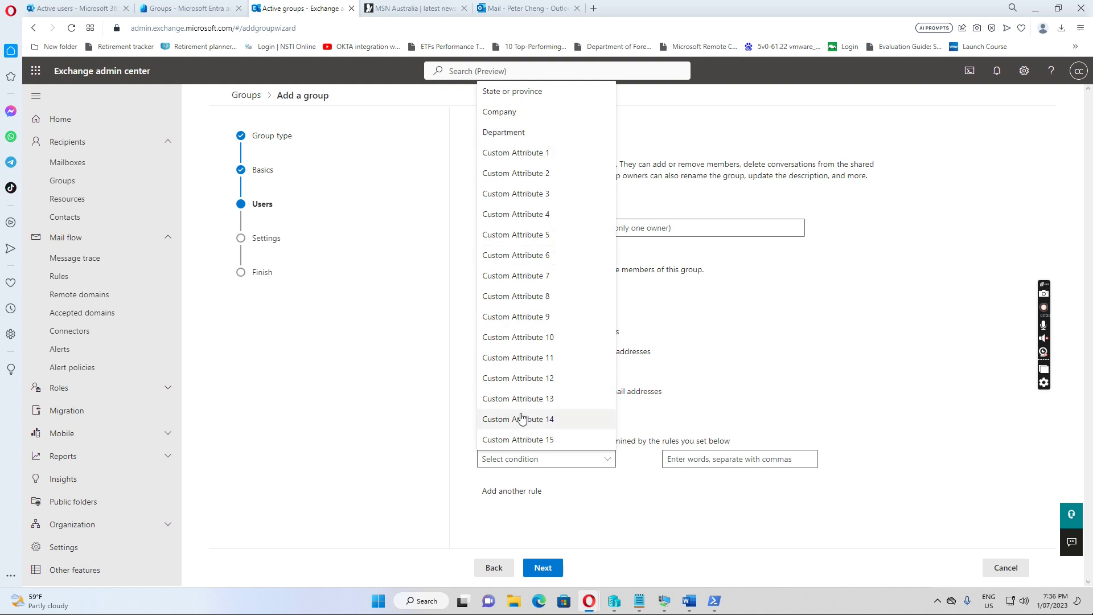
left_click(769, 395)
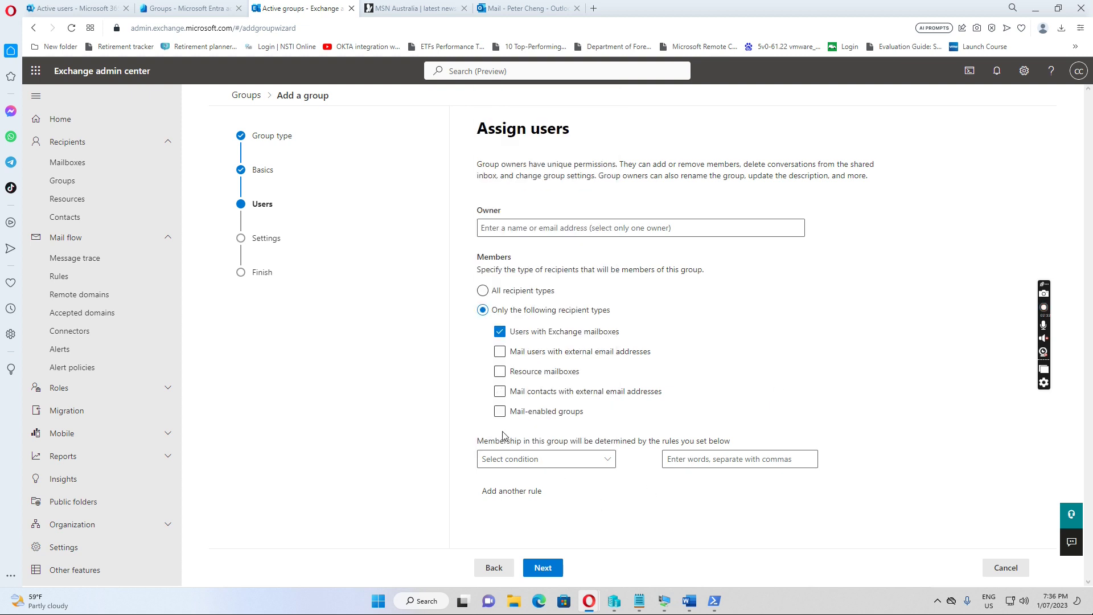
left_click(542, 568)
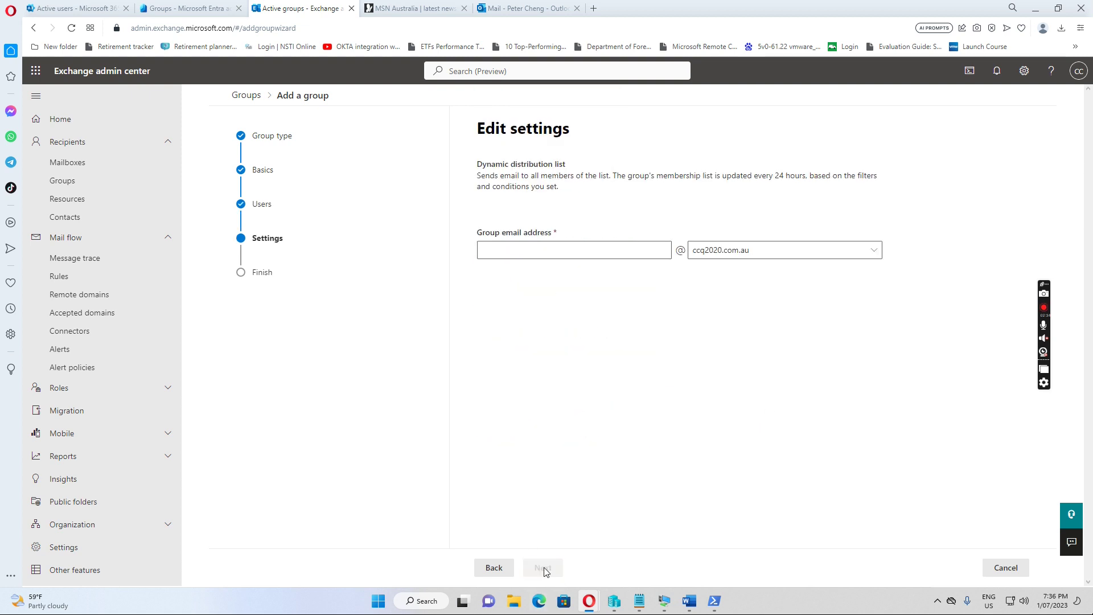
- Give the group the email alias 'AllActiveU', create it, and open its details from the list
left_click(529, 252)
type("AllActiveUsers")
left_click(548, 568)
left_click(559, 569)
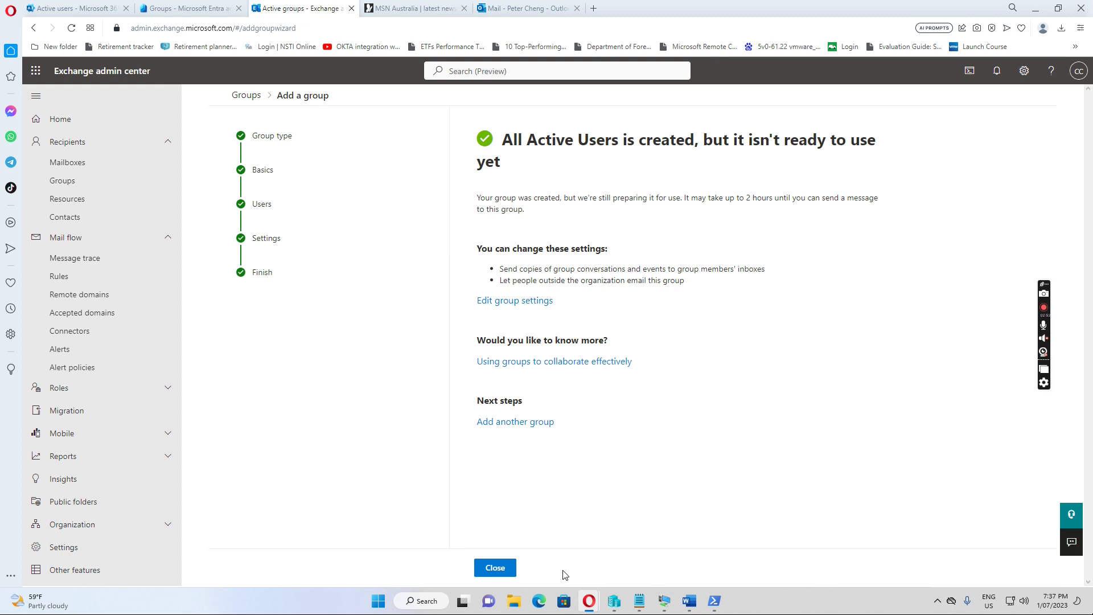
left_click(496, 568)
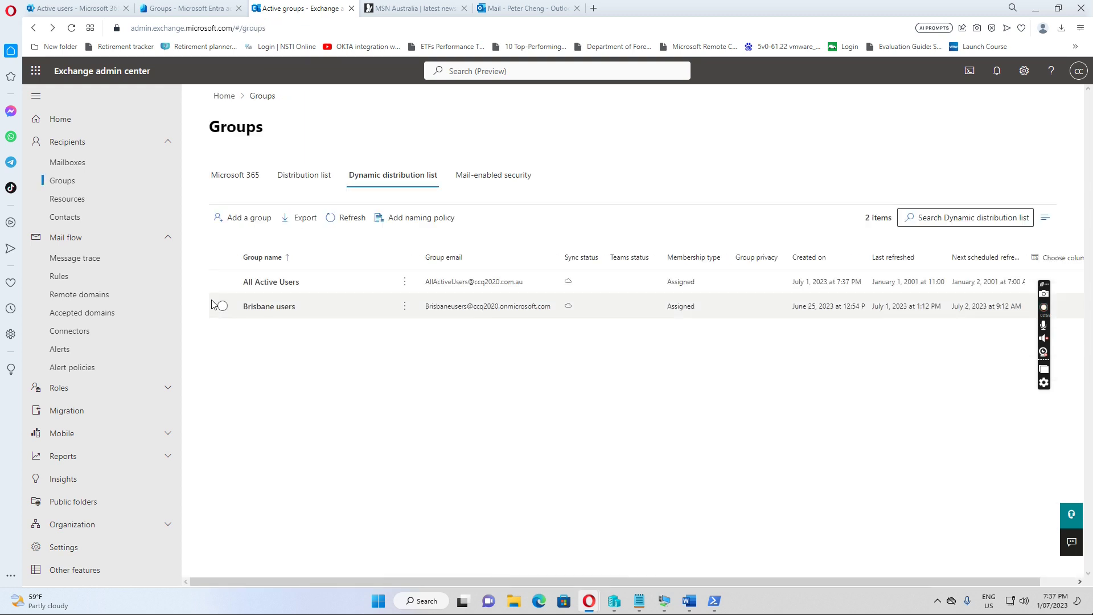
left_click(275, 285)
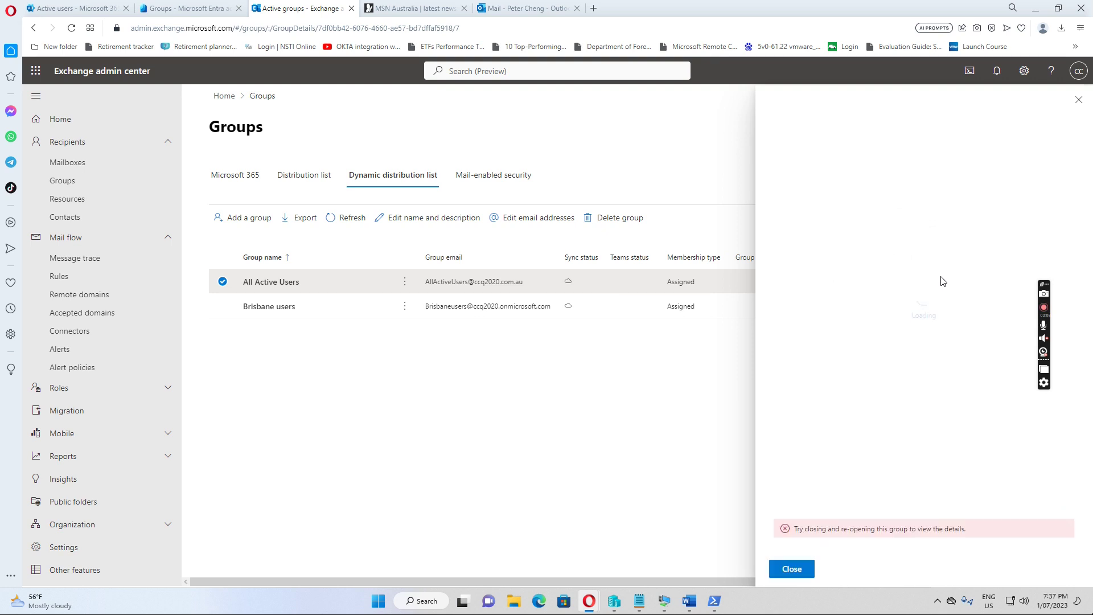
- Close the error panel and refresh the list to show All Active Users and Brisbane users
left_click(791, 570)
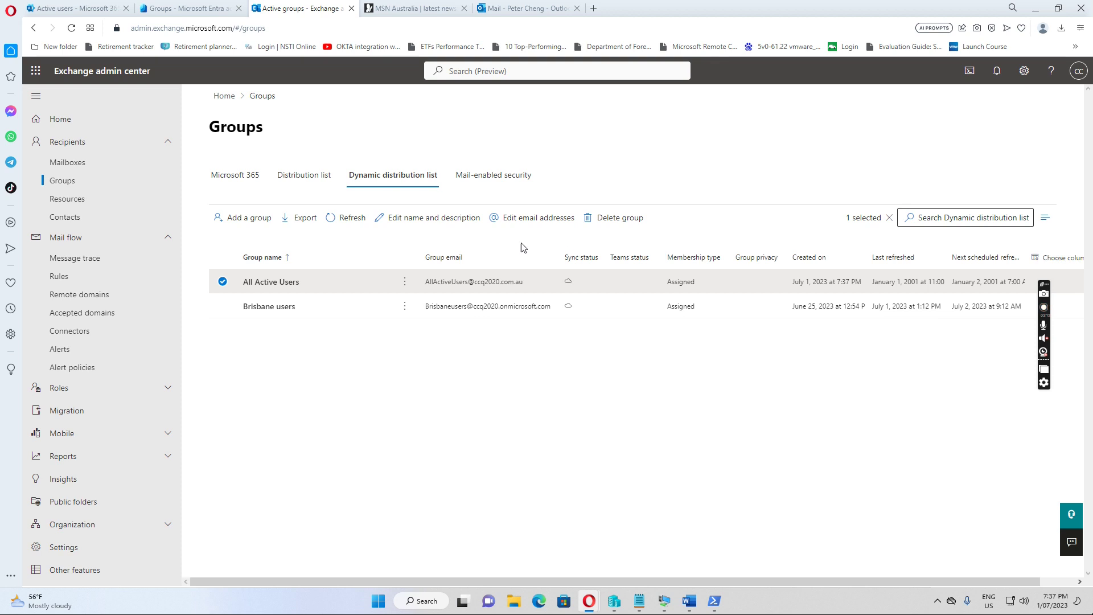
left_click(350, 220)
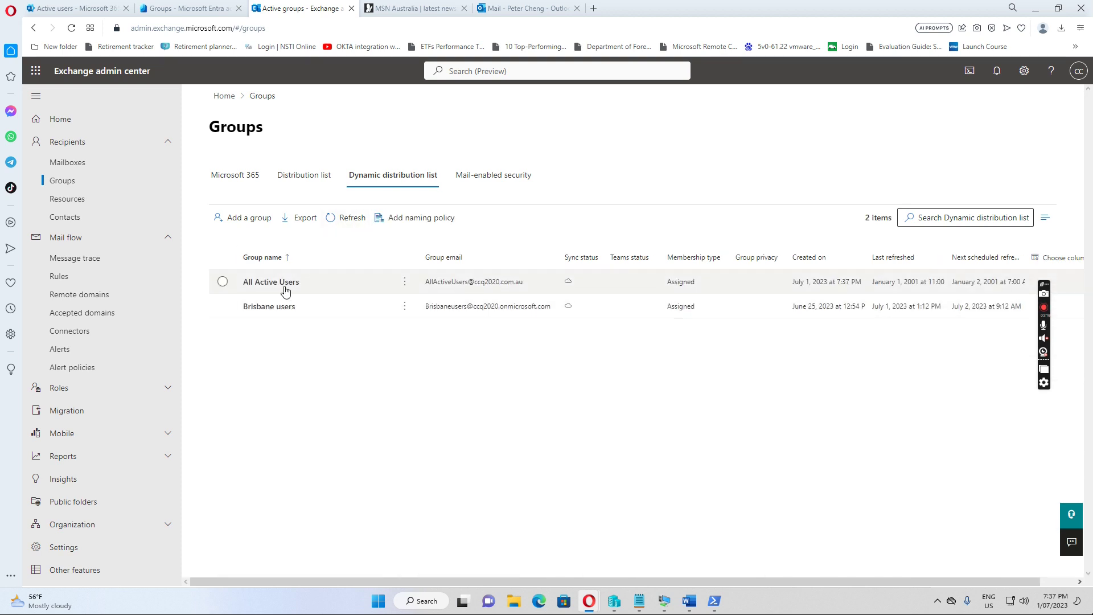
- Open All Active Users' Members tab, confirming membership is limited to users with Exchange mailboxes
left_click(281, 285)
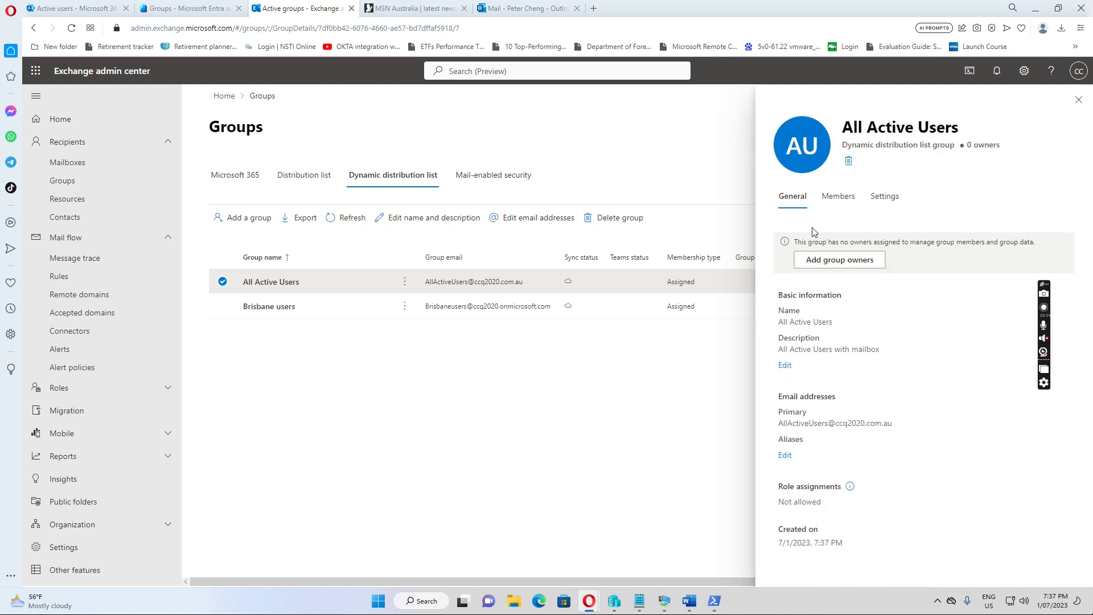
left_click(835, 200)
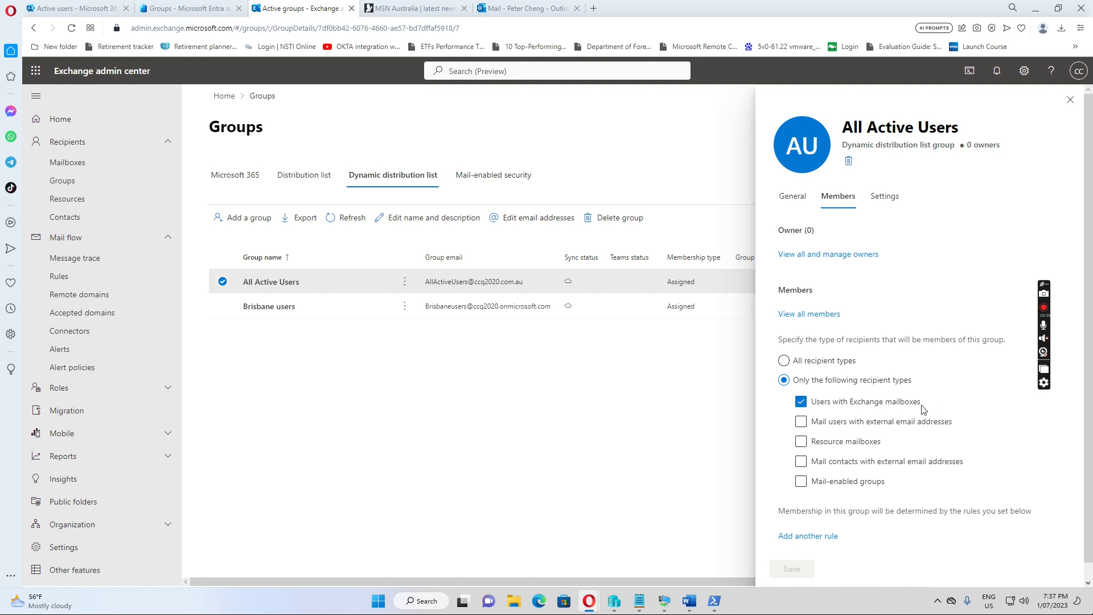
mouse_move(715, 605)
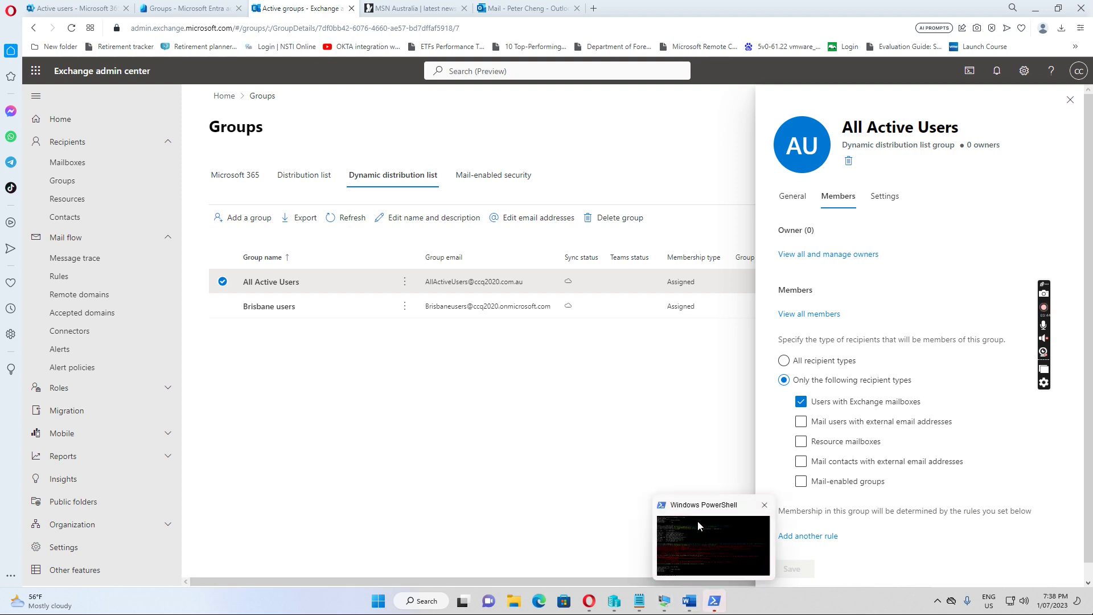
- Clear the PowerShell console with cls
left_click(699, 518)
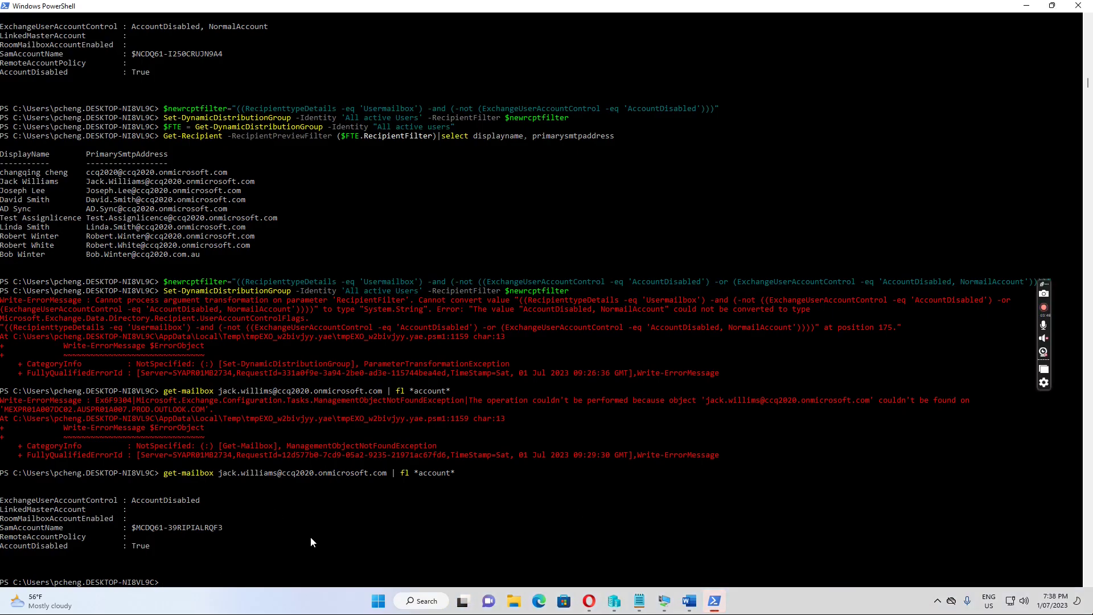
type("cls")
key("Return")
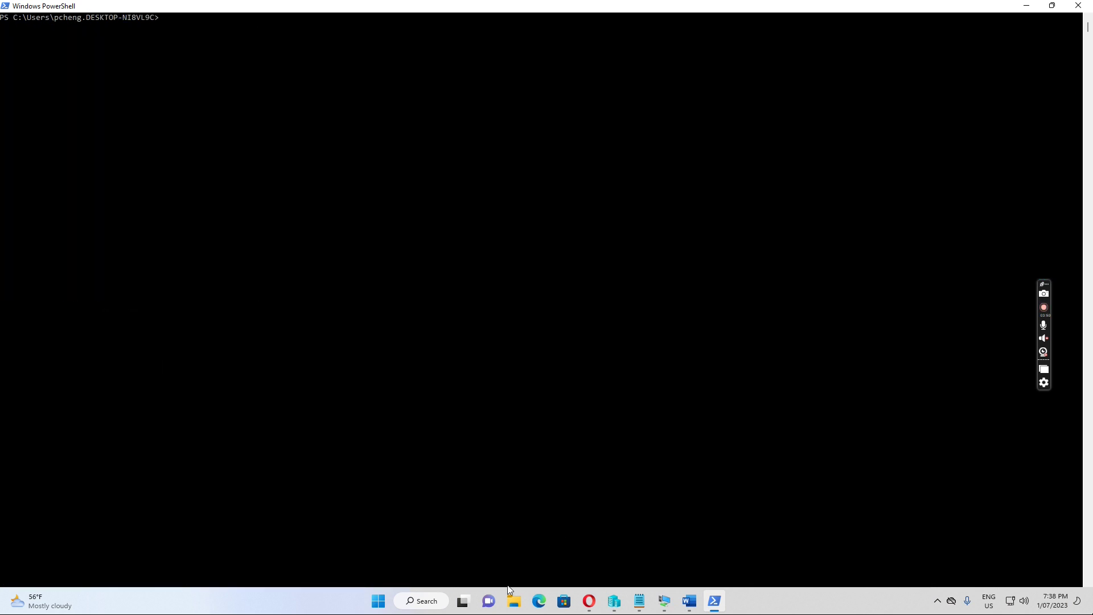
- Copy the group lookup and recipient preview commands from Notepad and run them in PowerShell
mouse_move(639, 605)
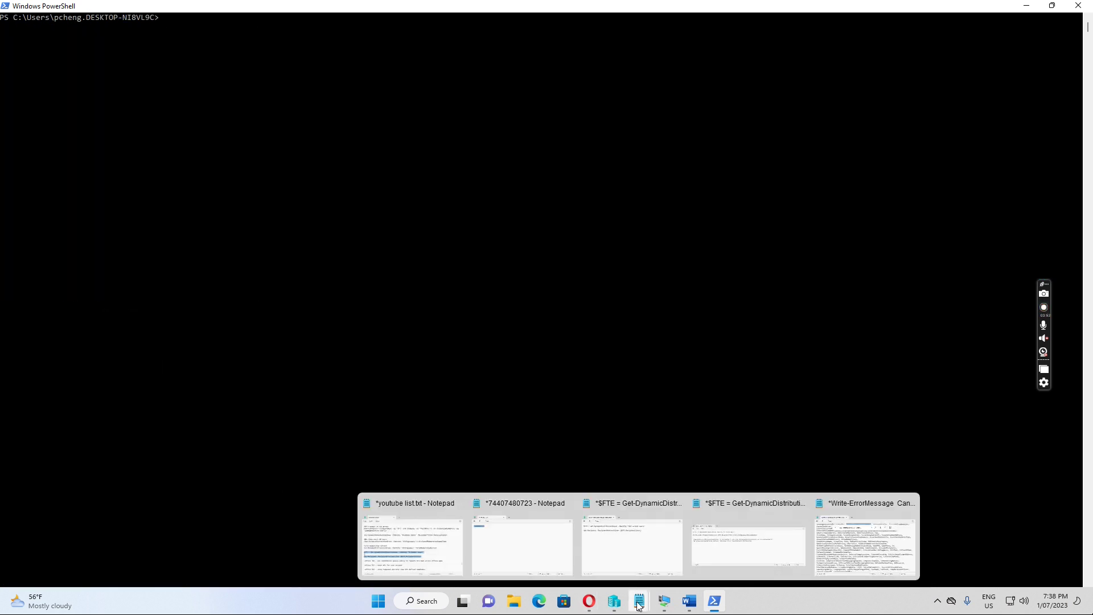
mouse_move(716, 547)
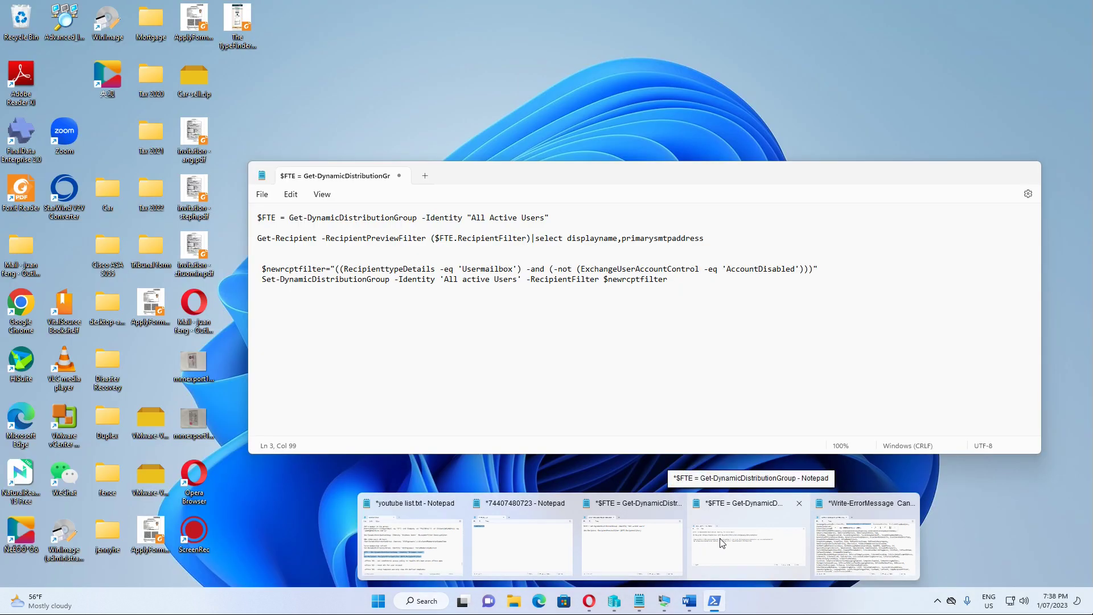
left_click(722, 543)
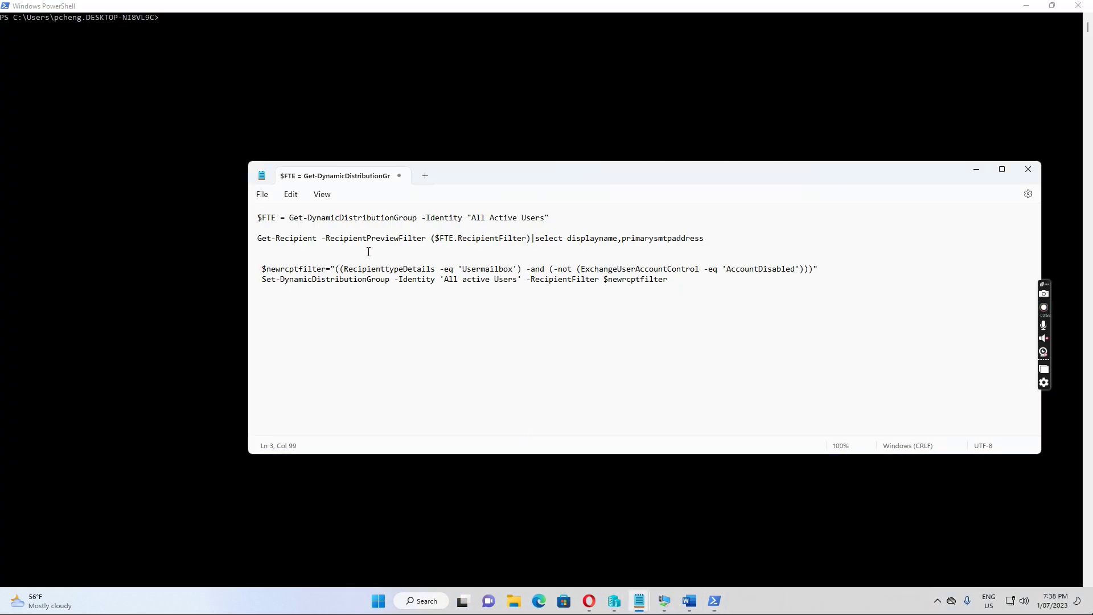
left_click_drag(256, 217, 727, 242)
key("ctrl+c")
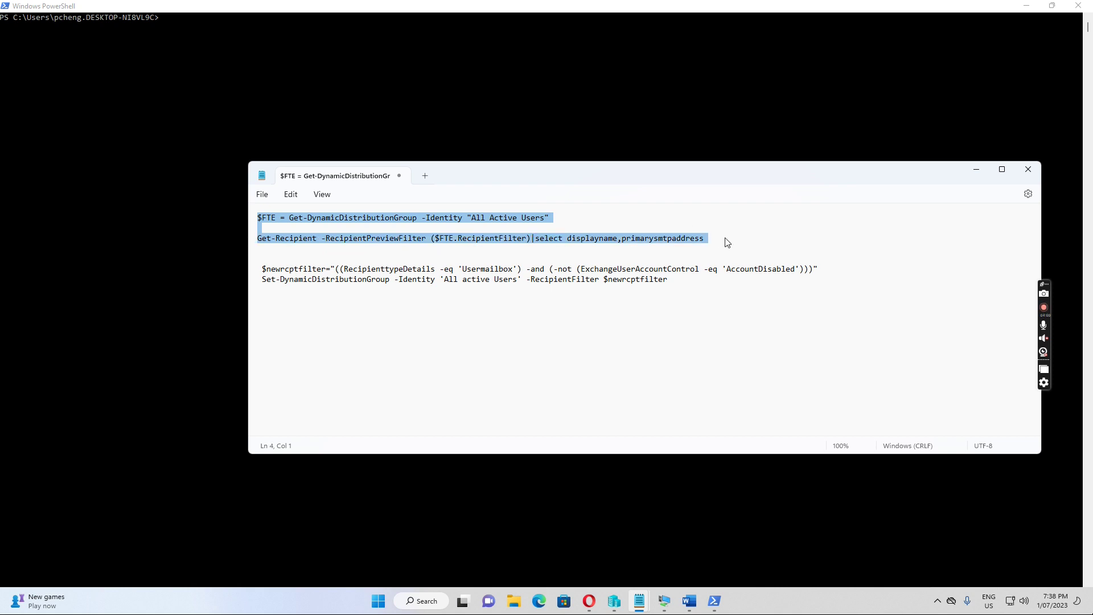
left_click(199, 35)
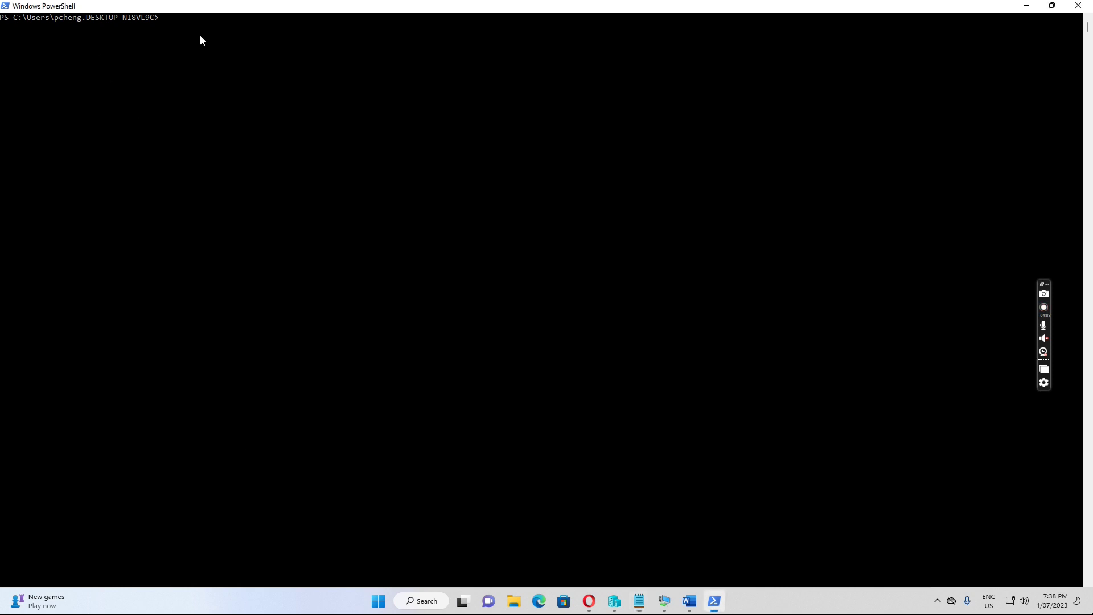
right_click(215, 37)
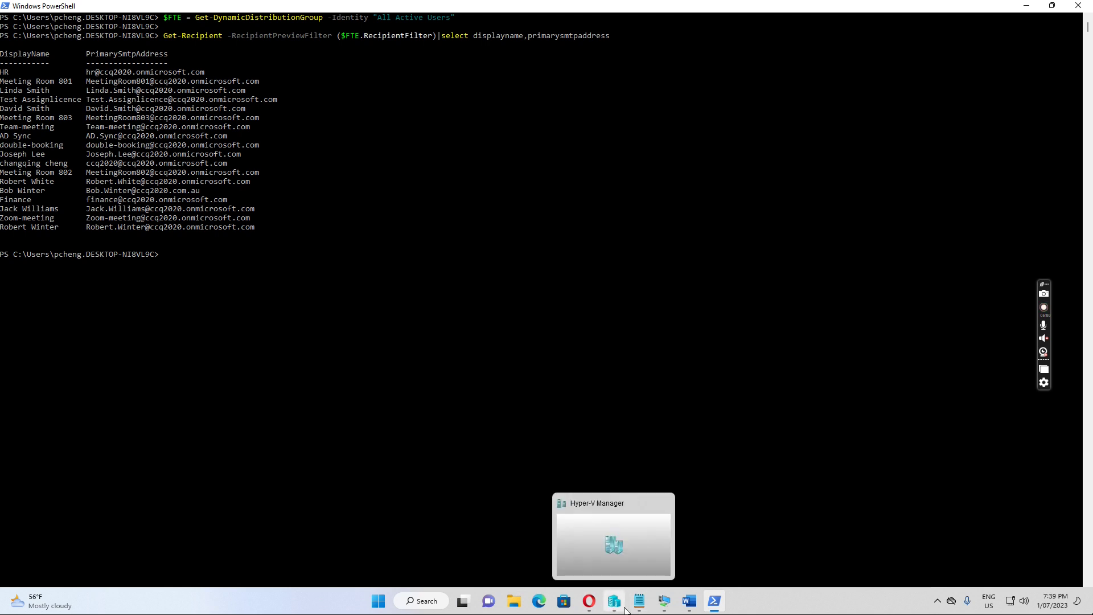
- Copy the $newrcptfilter line excluding disabled accounts from Notepad and paste it at the PowerShell prompt
mouse_move(641, 602)
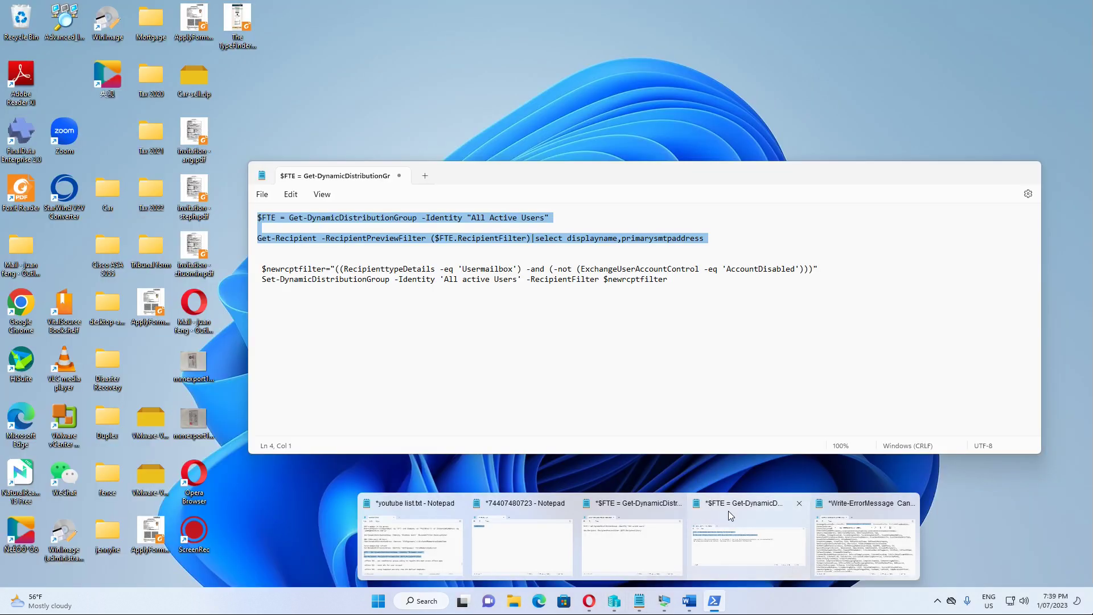
left_click(728, 511)
left_click_drag(263, 270, 821, 269)
key("ctrl+c")
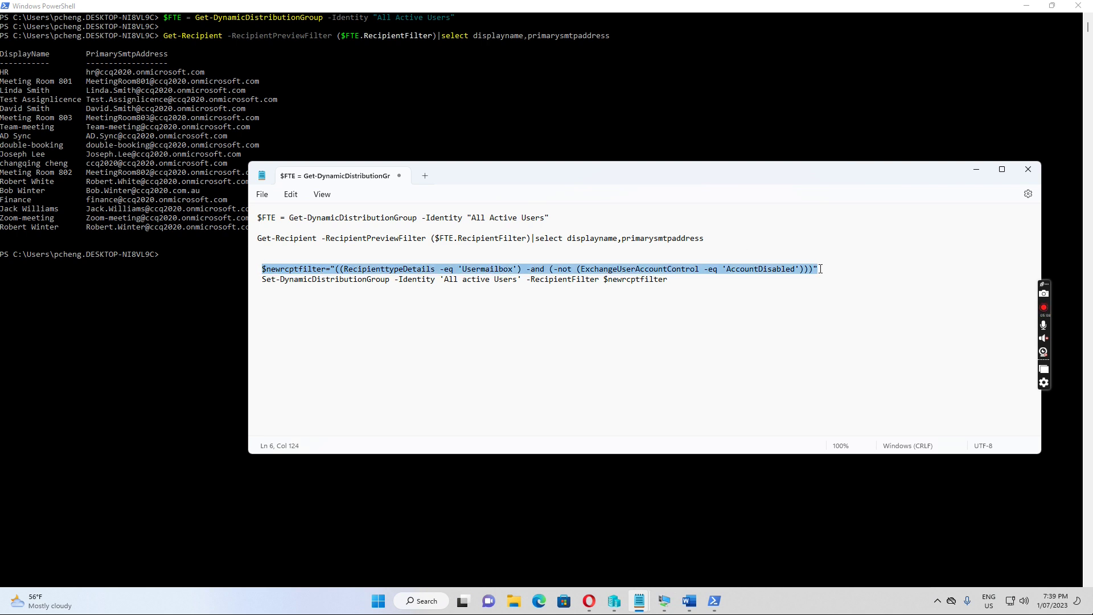
left_click(176, 259)
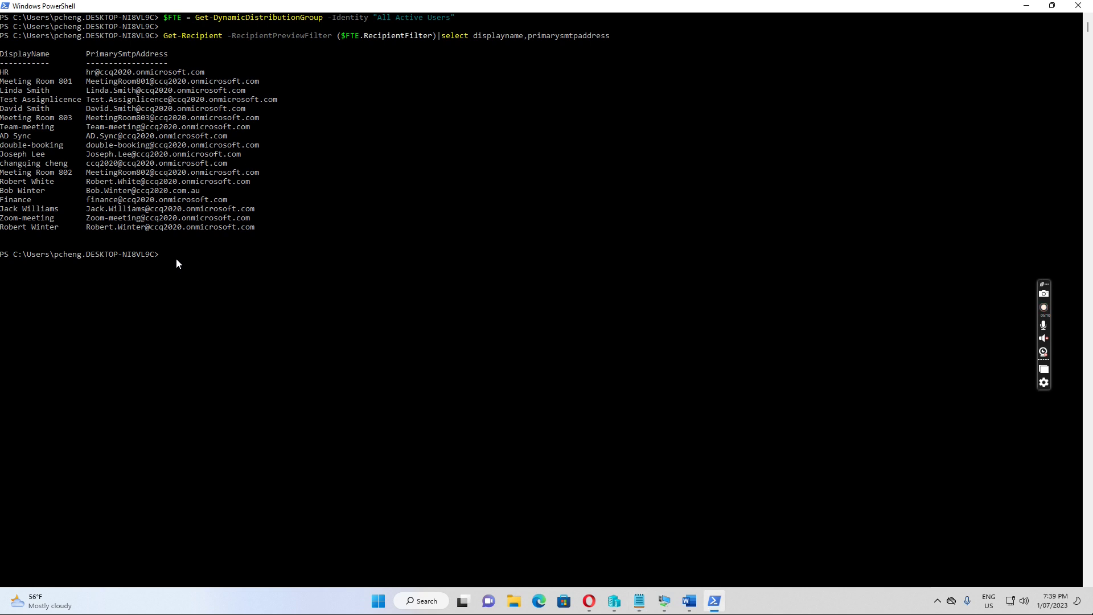
right_click(204, 263)
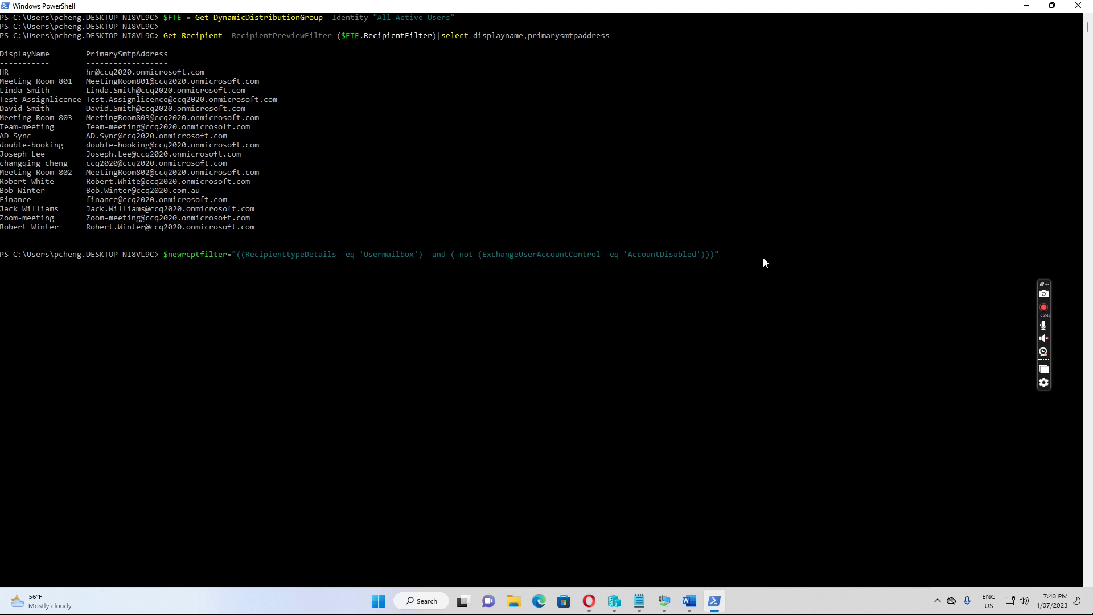
- Erase the pasted filter, draft a get-mailbox | fl query for the HR mailbox, then cancel it
key("BackSpace")
key("BackSpace")
key("BackSpace")
key("BackSpace")
key("BackSpace")
key("BackSpace")
key("BackSpace")
key("BackSpace")
key("BackSpace")
key("BackSpace")
key("BackSpace")
key("BackSpace")
key("BackSpace")
key("BackSpace")
key("BackSpace")
key("BackSpace")
key("BackSpace")
key("BackSpace")
key("BackSpace")
key("BackSpace")
key("BackSpace")
key("BackSpace")
key("BackSpace")
key("BackSpace")
key("BackSpace")
key("BackSpace")
key("BackSpace")
key("BackSpace")
key("BackSpace")
key("BackSpace")
key("BackSpace")
key("BackSpace")
key("BackSpace")
key("BackSpace")
key("BackSpace")
key("BackSpace")
key("BackSpace")
key("BackSpace")
key("BackSpace")
key("BackSpace")
key("BackSpace")
key("BackSpace")
key("BackSpace")
key("BackSpace")
key("BackSpace")
key("BackSpace")
key("BackSpace")
key("BackSpace")
key("BackSpace")
key("BackSpace")
key("BackSpace")
key("BackSpace")
key("BackSpace")
key("BackSpace")
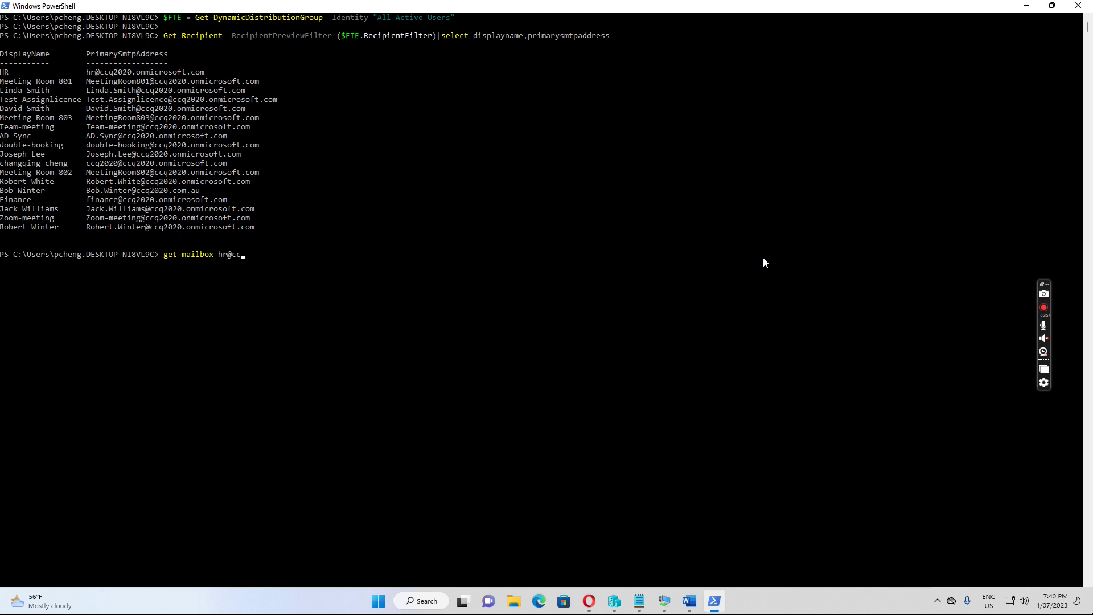
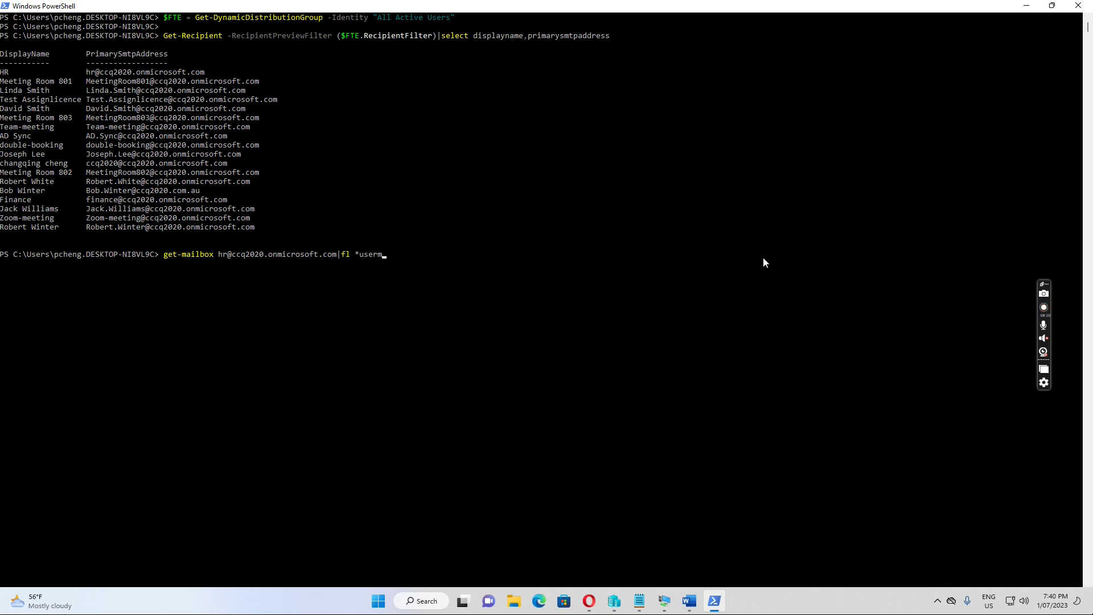
type("ailbox")
key("ctrl+c")
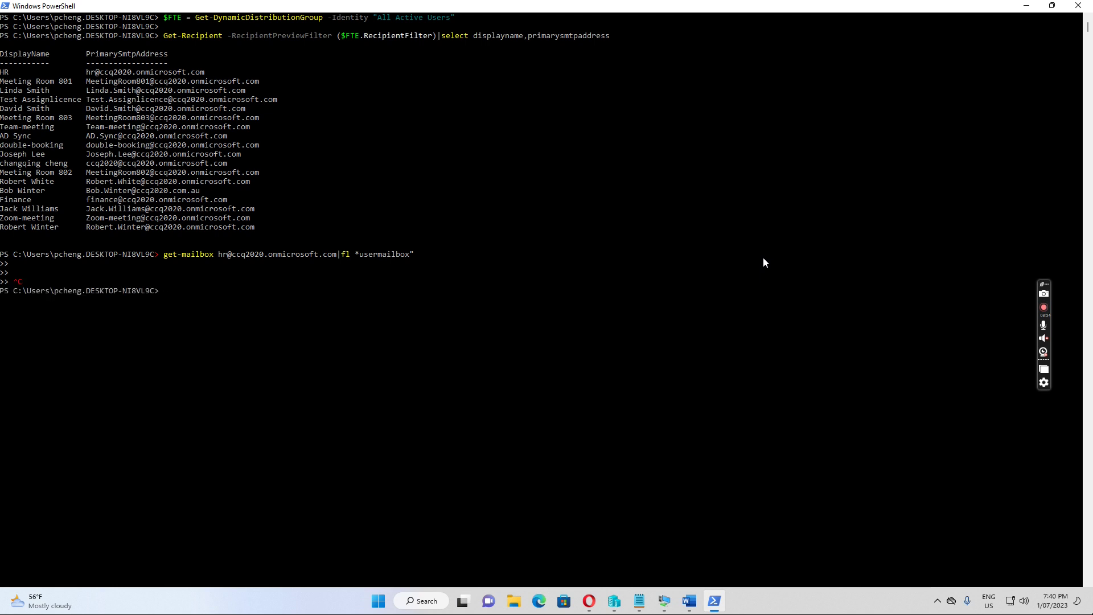
- Run get-mailbox on the HR address piped to fl *detail*, showing RecipientTypeDetails as SharedMailbox
key("Up")
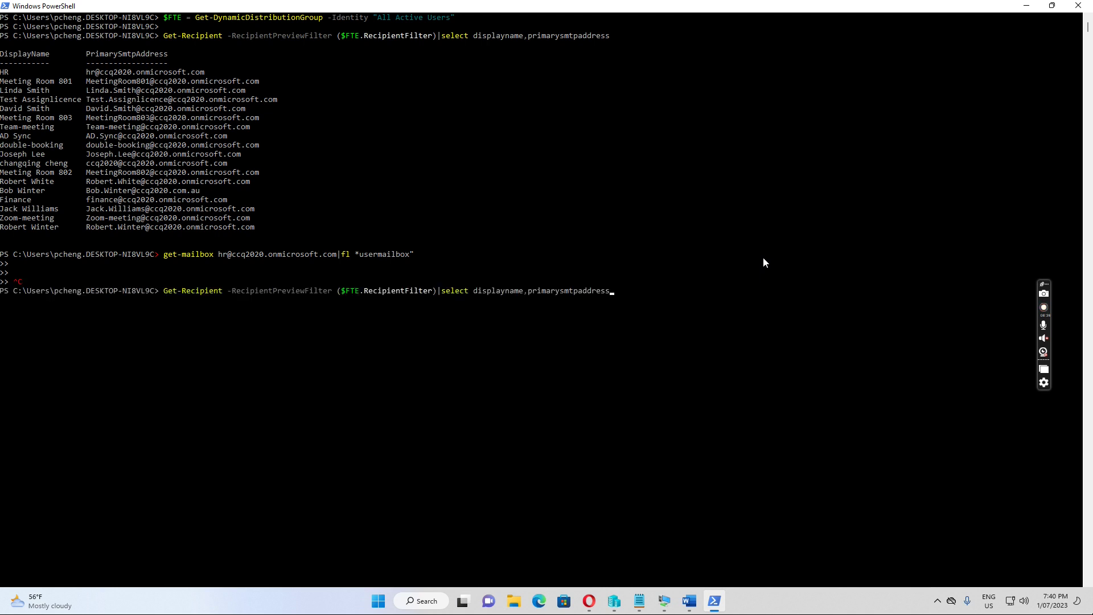
key("BackSpace")
key("BackSpace")
key("BackSpace")
key("BackSpace")
key("BackSpace")
key("BackSpace")
key("BackSpace")
key("BackSpace")
key("BackSpace")
key("BackSpace")
key("BackSpace")
key("BackSpace")
key("BackSpace")
key("BackSpace")
key("BackSpace")
key("Up")
key("Up")
key("BackSpace")
key("BackSpace")
key("BackSpace")
key("BackSpace")
key("BackSpace")
key("BackSpace")
key("BackSpace")
key("BackSpace")
key("BackSpace")
key("BackSpace")
key("BackSpace")
key("BackSpace")
key("BackSpace")
key("BackSpace")
key("BackSpace")
key("BackSpace")
key("BackSpace")
key("BackSpace")
key("BackSpace")
key("BackSpace")
key("BackSpace")
key("BackSpace")
key("BackSpace")
key("BackSpace")
key("BackSpace")
key("BackSpace")
key("BackSpace")
type("get")
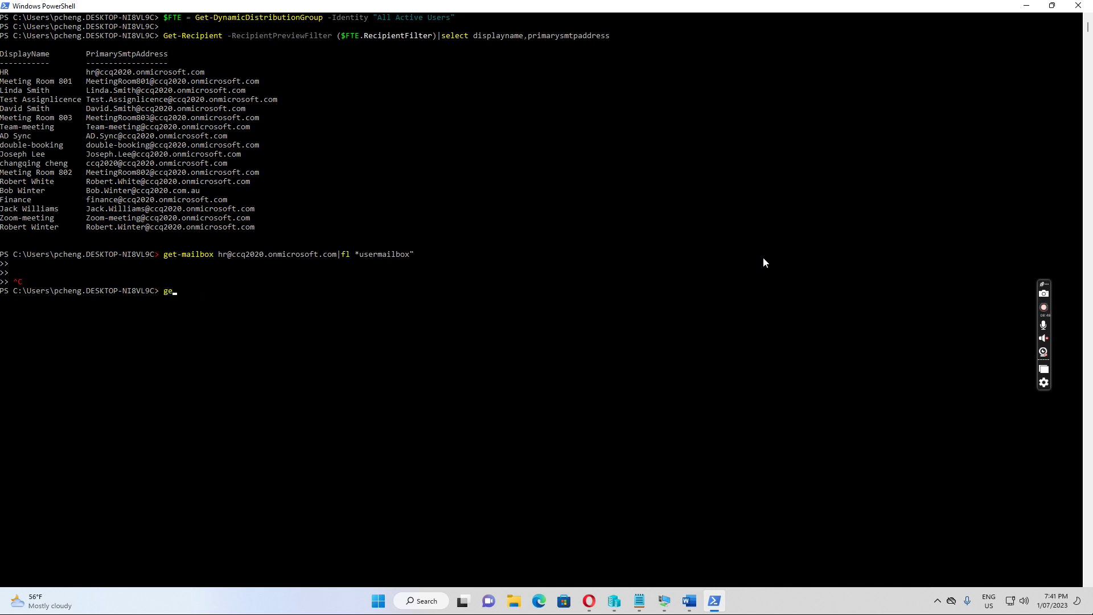
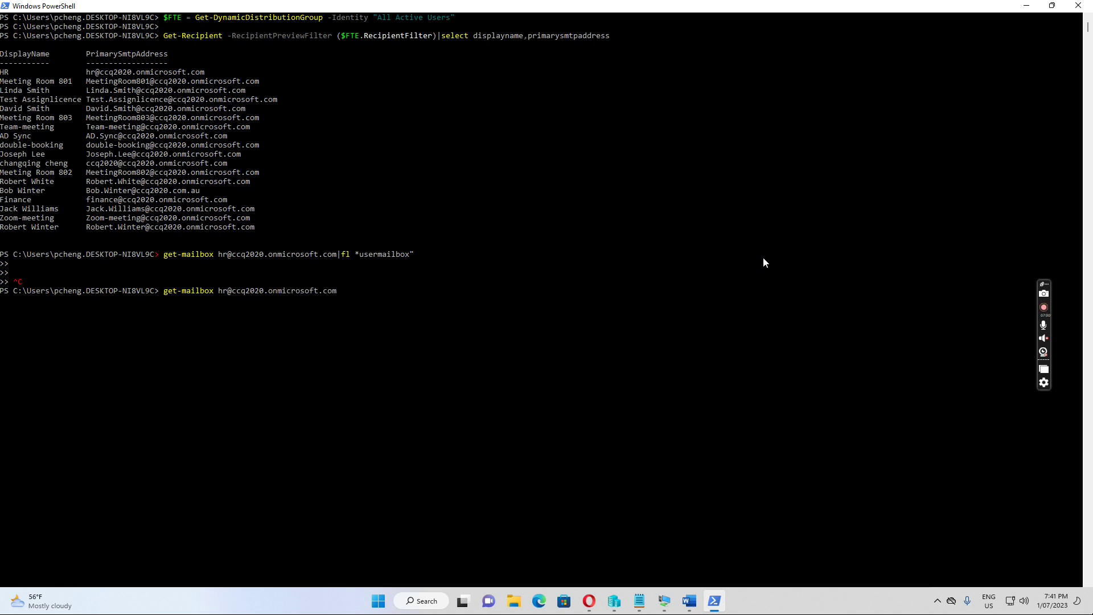
type("|fl")
type("*detail*")
key("Return")
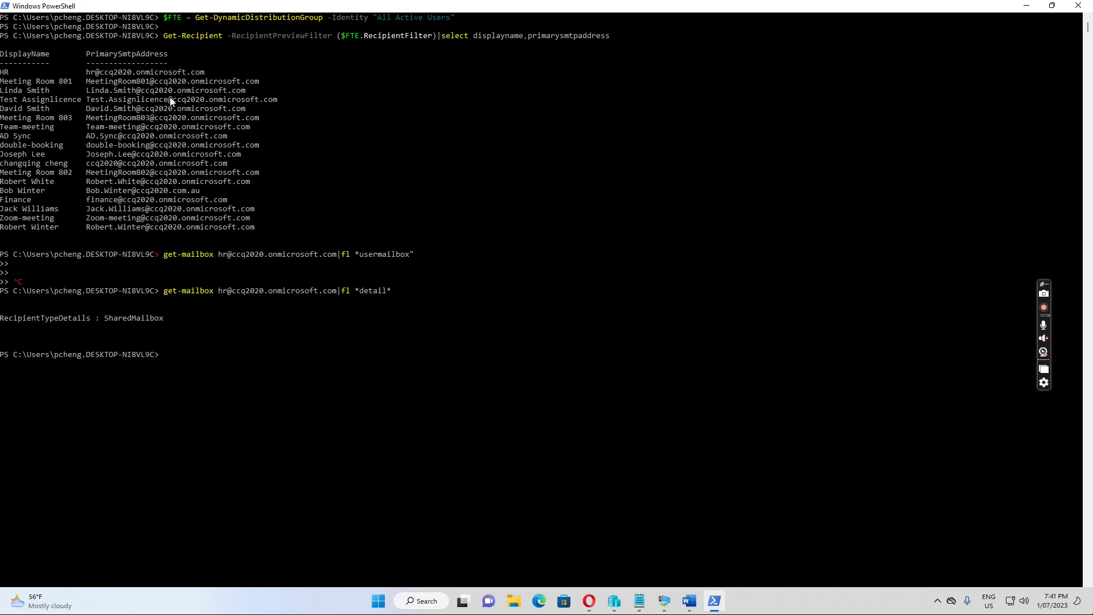
- Query the recipient details of the meetingroom801 mailbox
key("Up")
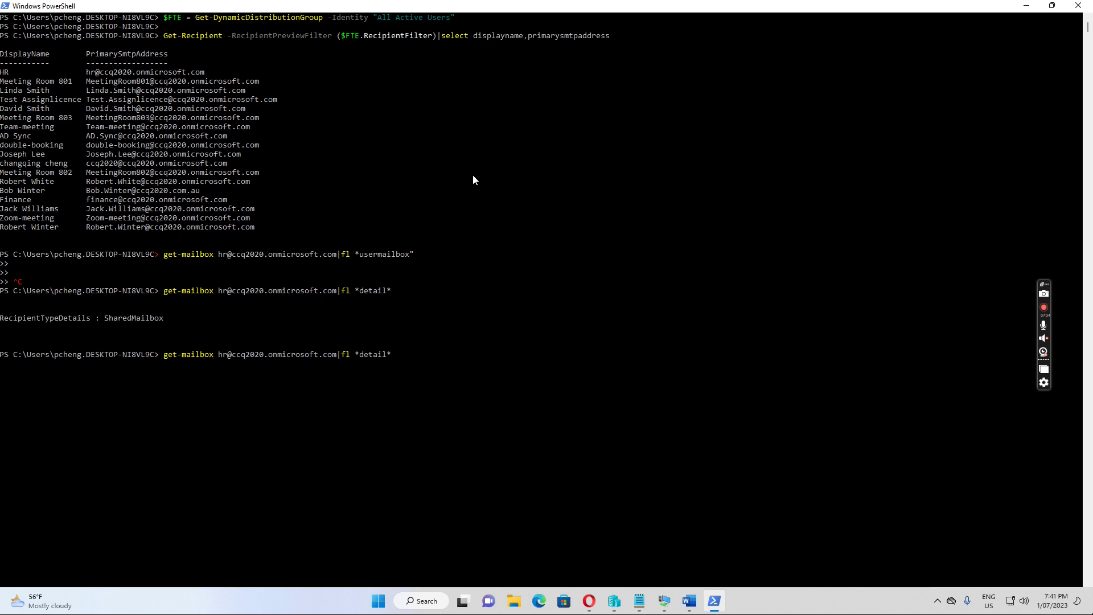
type("meetingroom")
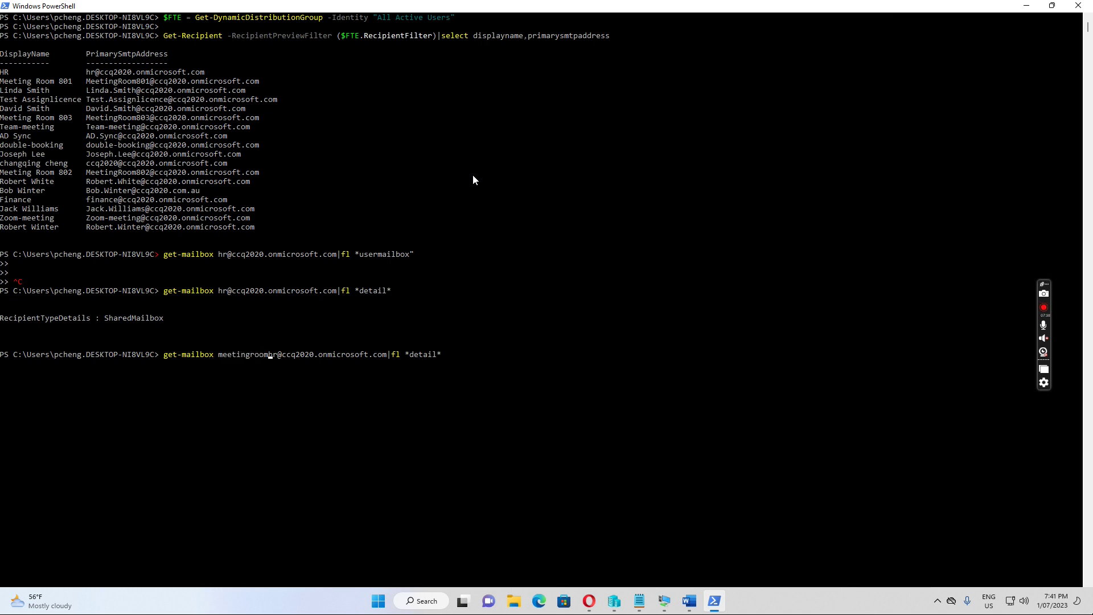
key("Delete")
key("Delete")
type("801")
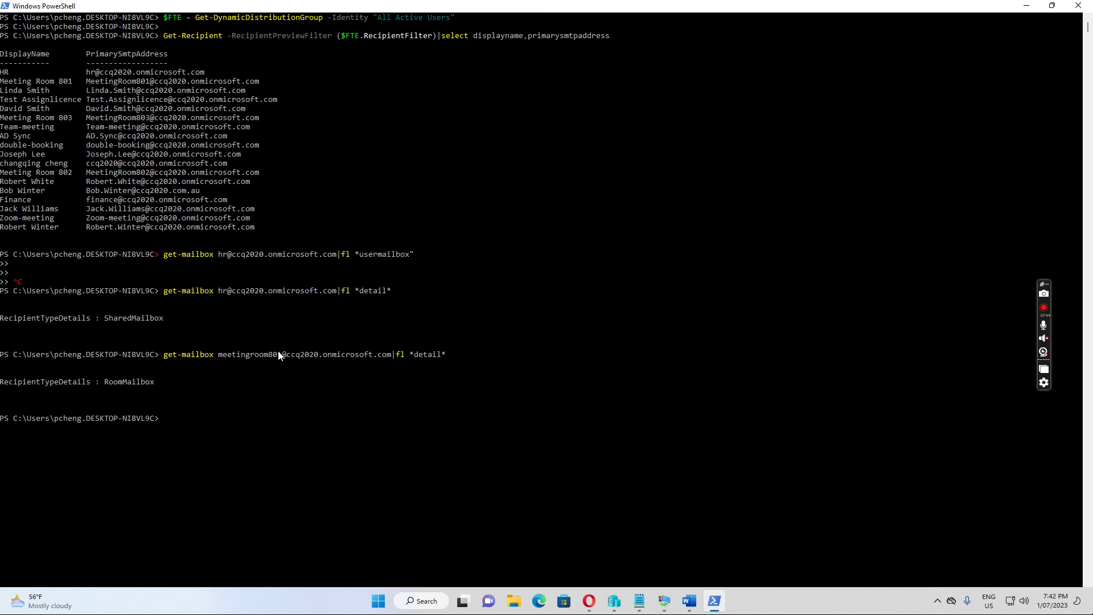
- Run the same recipient detail query for a user's mailbox address
key("Up")
key("Left")
key("Left")
key("Left")
key("Left")
key("Left")
key("Left")
key("Left")
key("Left")
key("Left")
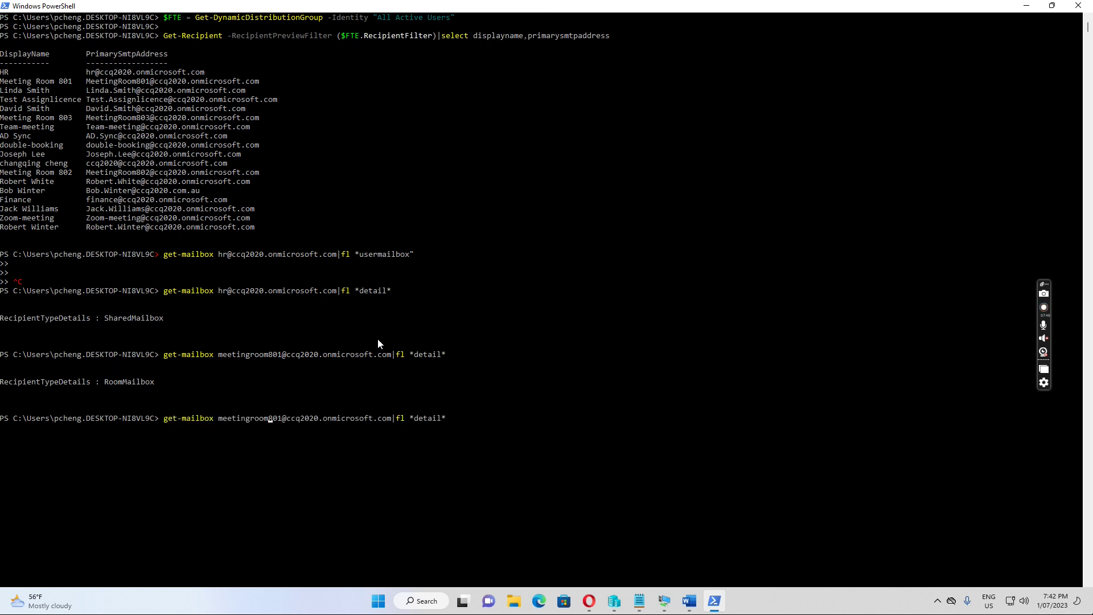
key("Left")
key("Left")
key("Left")
key("Left")
key("Left")
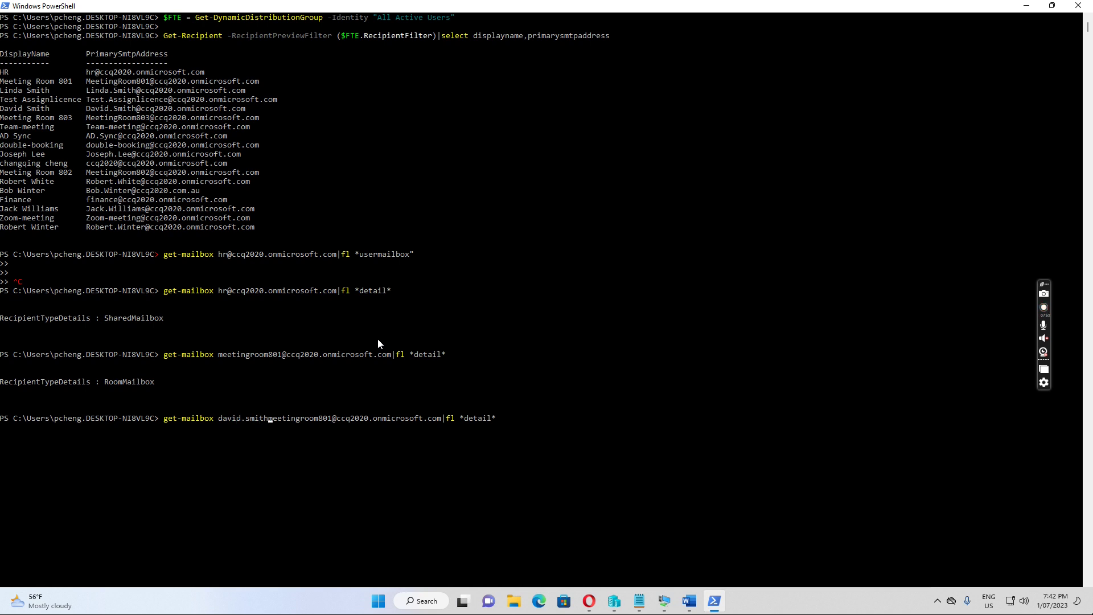
key("Delete")
key("Delete")
key("Delete")
key("Delete")
key("Delete")
key("Delete")
key("Delete")
key("Delete")
key("Delete")
key("Delete")
key("Delete")
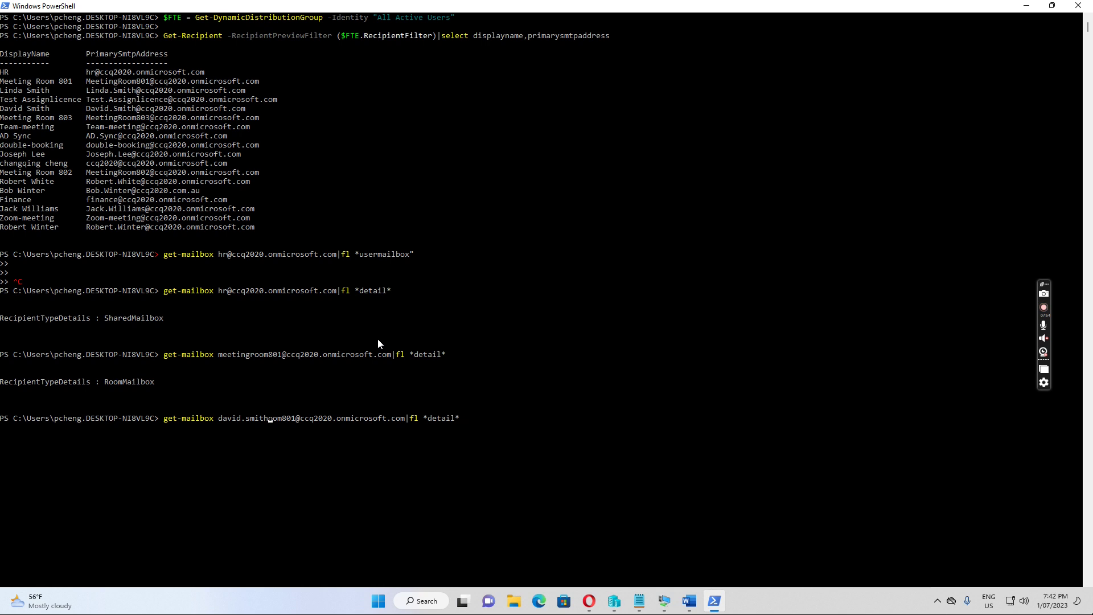
key("Delete")
key("Delete")
key("Delete")
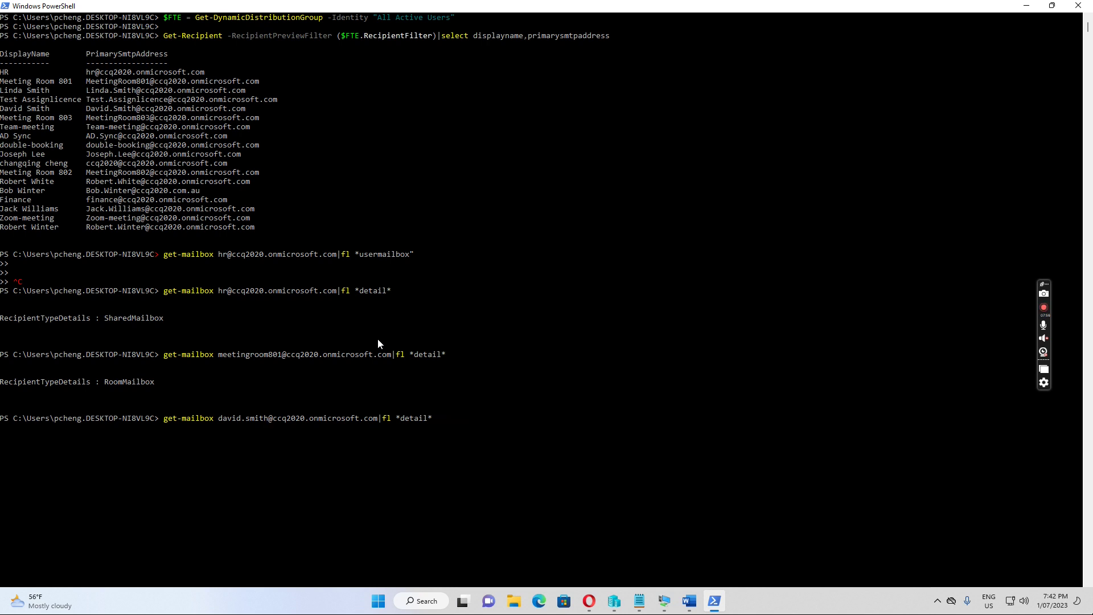
key("Return")
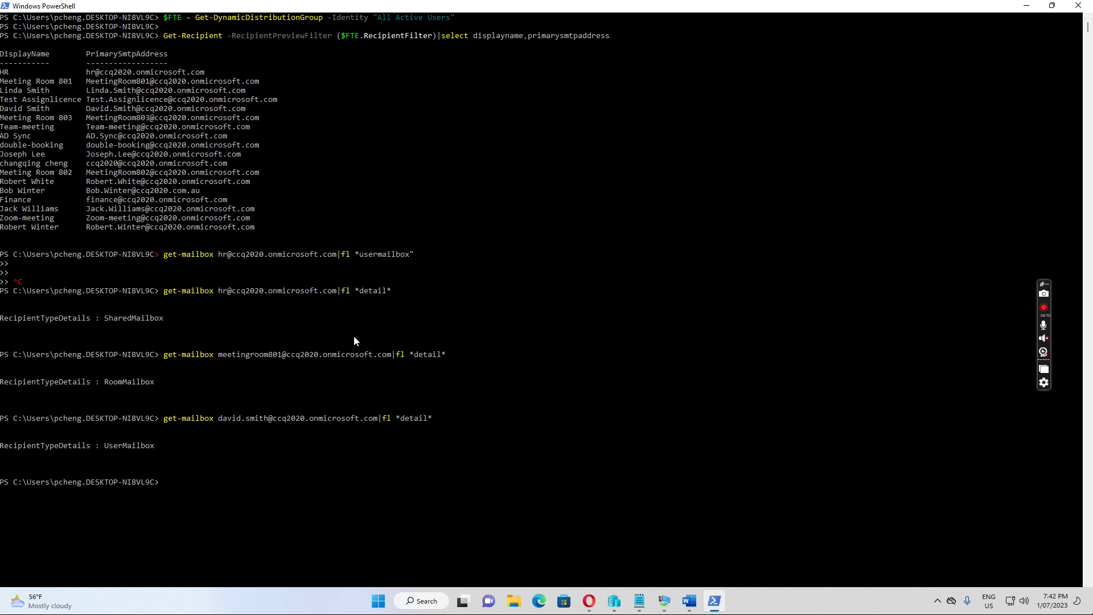
- Change the first user's mailbox query filter from fl *detail* to fl *account*
key("Up")
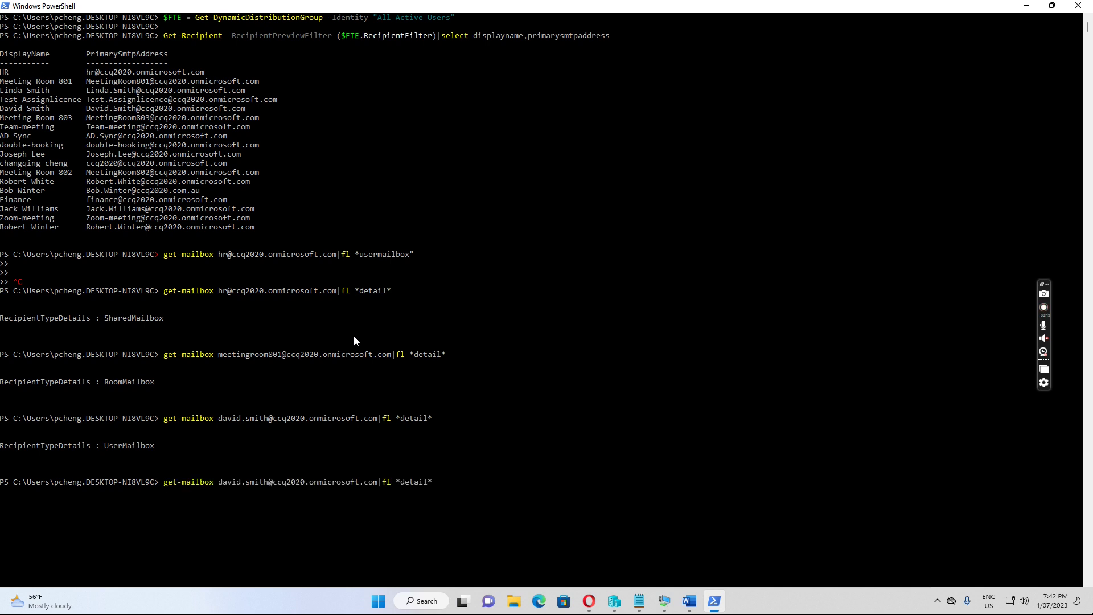
key("Left")
key("Left")
key("Left")
key("Left")
key("Left")
key("Left")
type("accoujnt")
key("Left")
key("Left")
key("BackSpace")
key("Right")
key("Right")
key("Delete")
key("Delete")
key("Delete")
key("Delete")
key("Delete")
key("Delete")
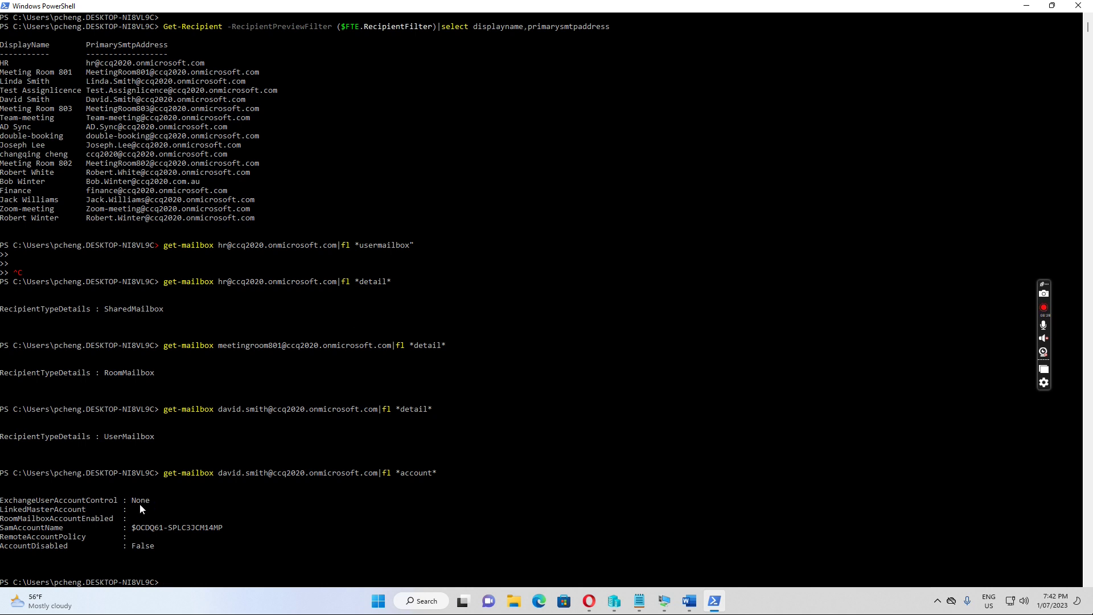
- Run the account property query for a second user's mailbox address
key("Up")
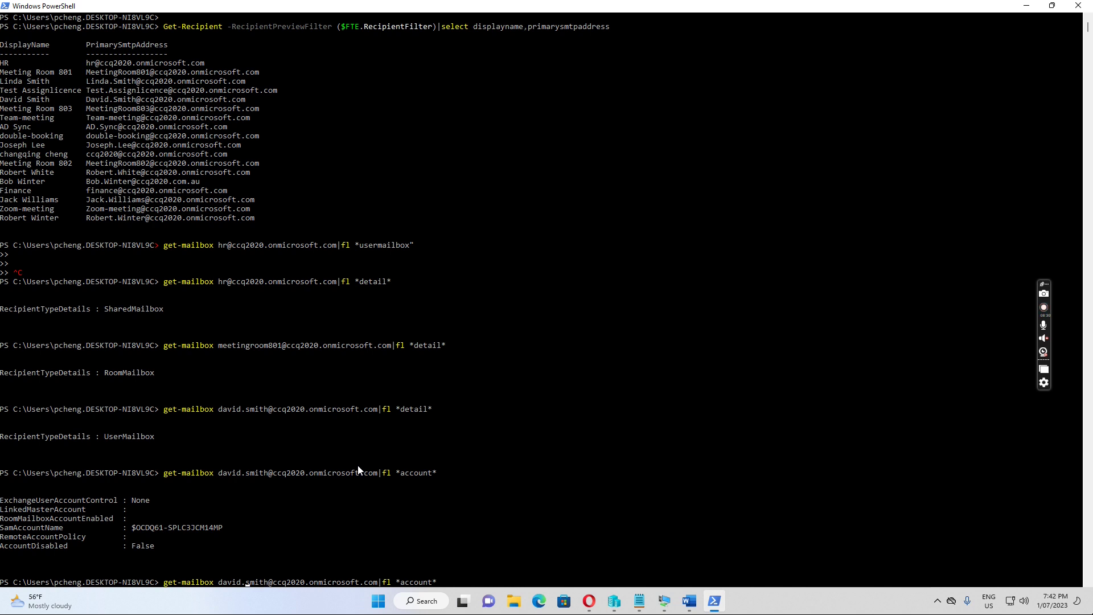
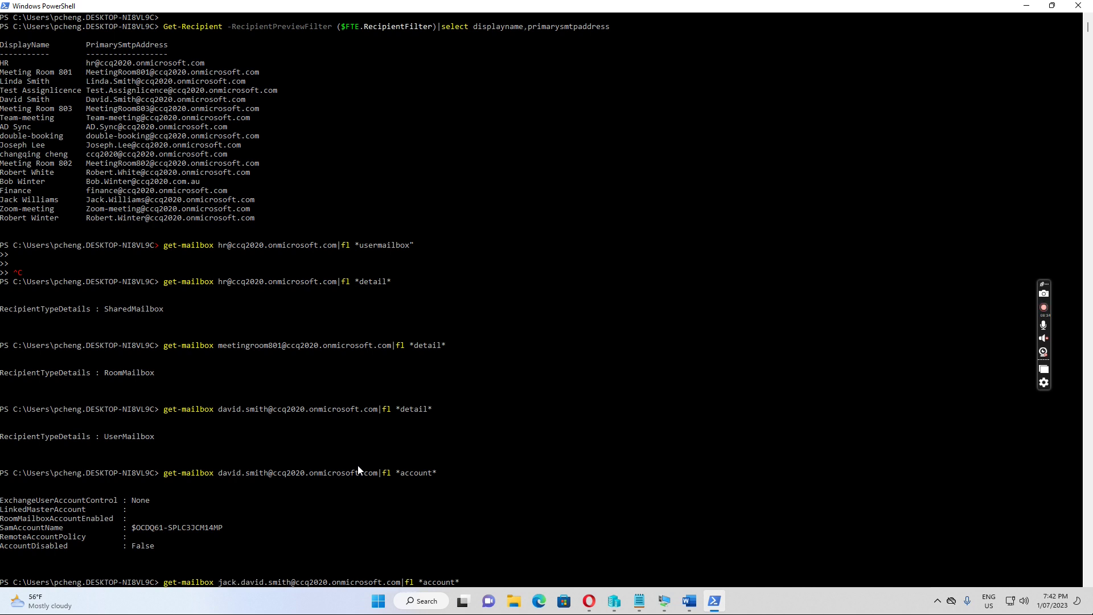
key("Delete")
key("Delete")
key("Delete")
key("Delete")
key("Delete")
key("Delete")
key("Delete")
key("Delete")
key("Delete")
key("Delete")
key("Delete")
key("Return")
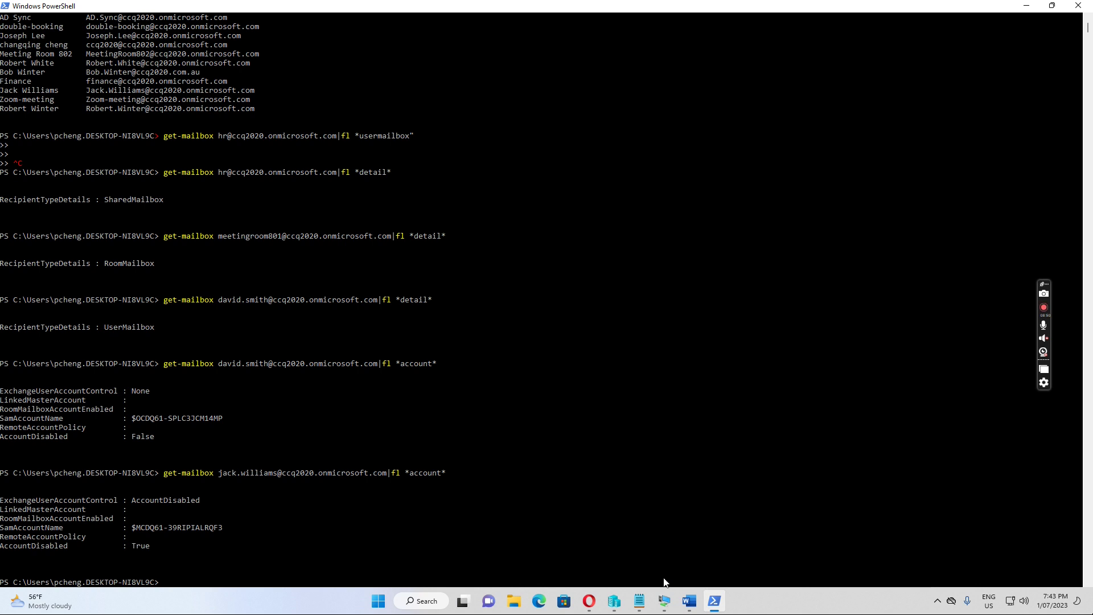
- Copy the $newrcptfilter line from Notepad and run it in PowerShell
mouse_move(640, 605)
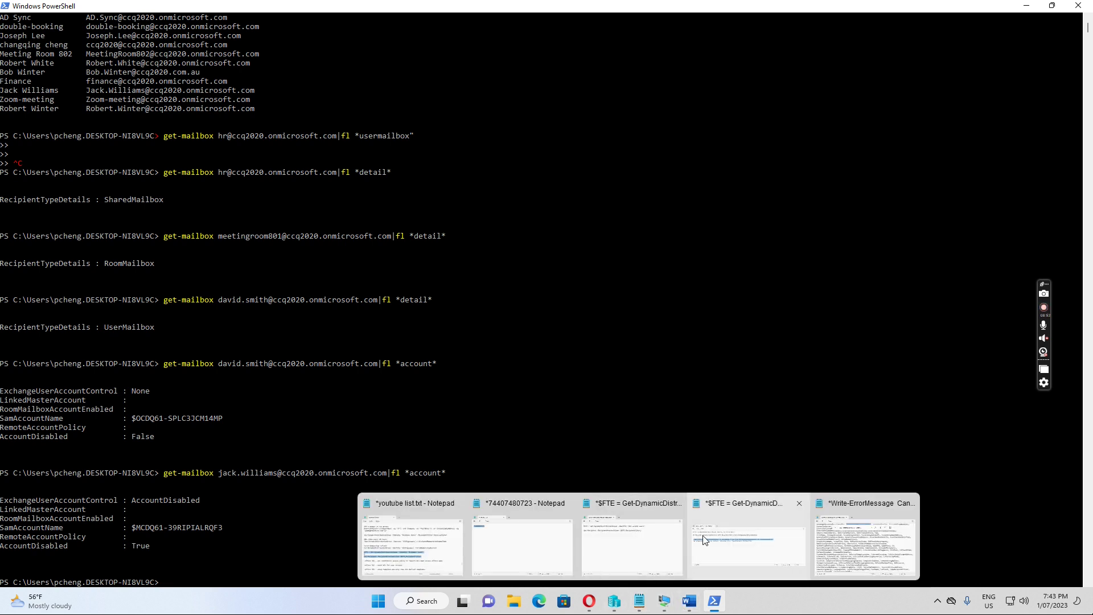
left_click(706, 535)
left_click(822, 287)
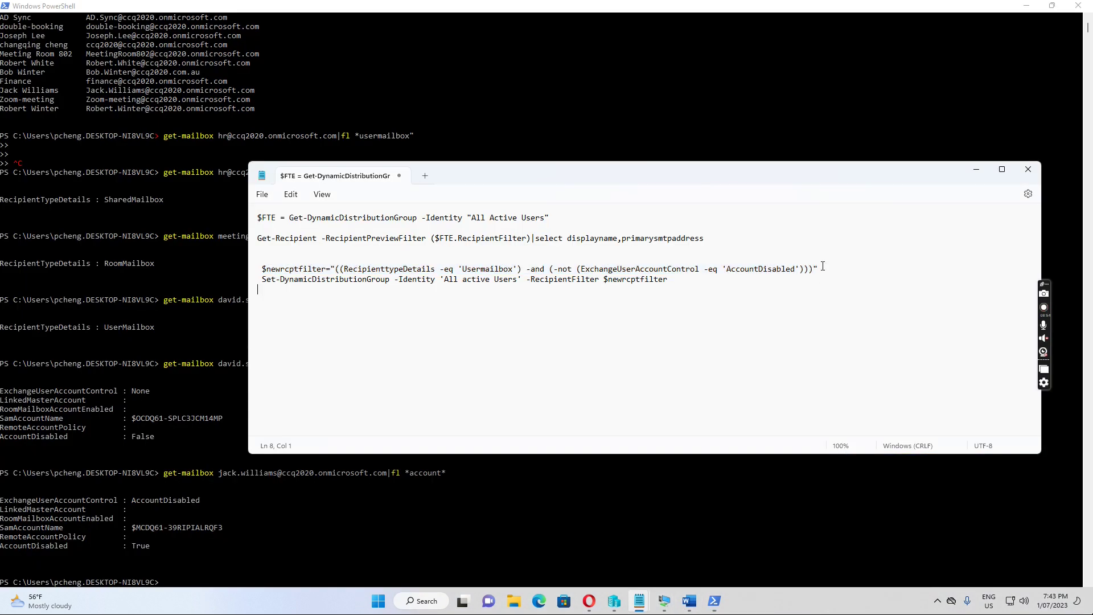
left_click_drag(822, 266, 246, 269)
key("ctrl+c")
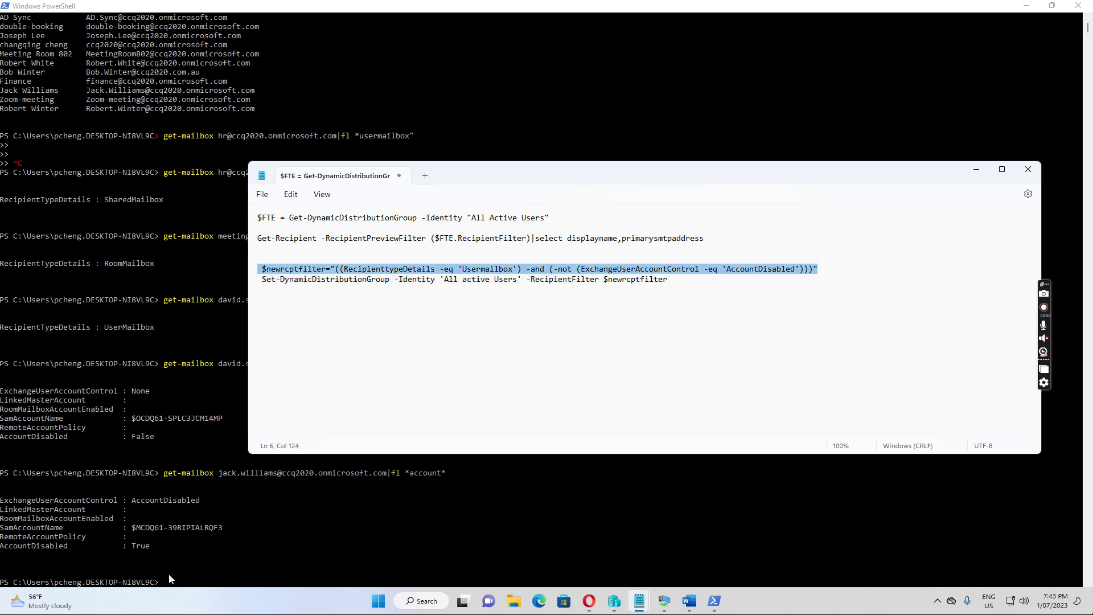
left_click(181, 584)
key("ctrl+v")
key("Return")
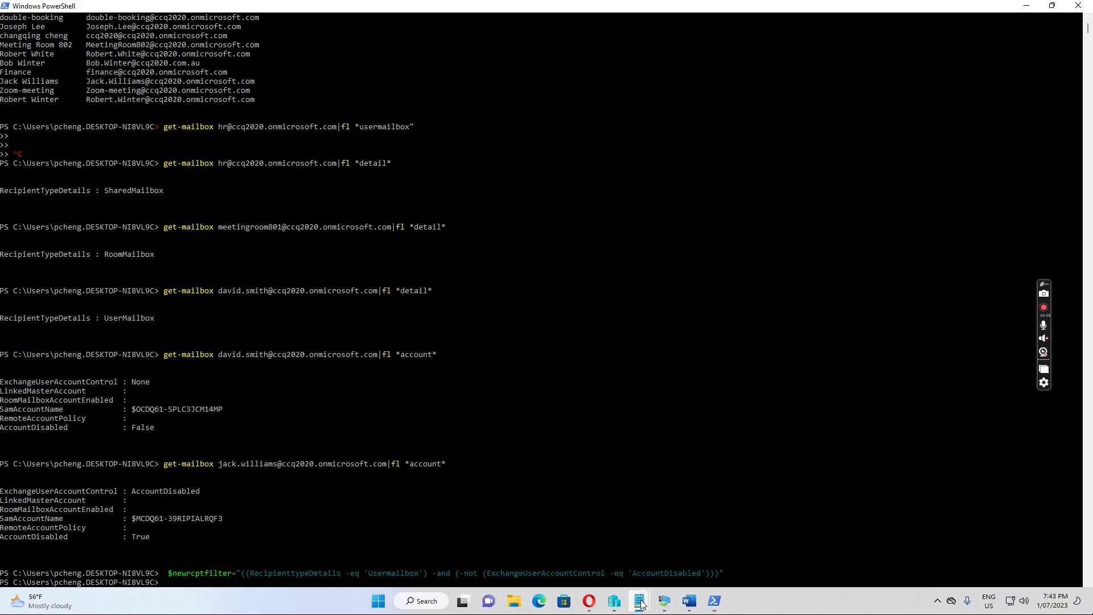
- Copy and run the Set-DynamicDistributionGroup command applying the filter to All Active Users
mouse_move(639, 602)
left_click(730, 514)
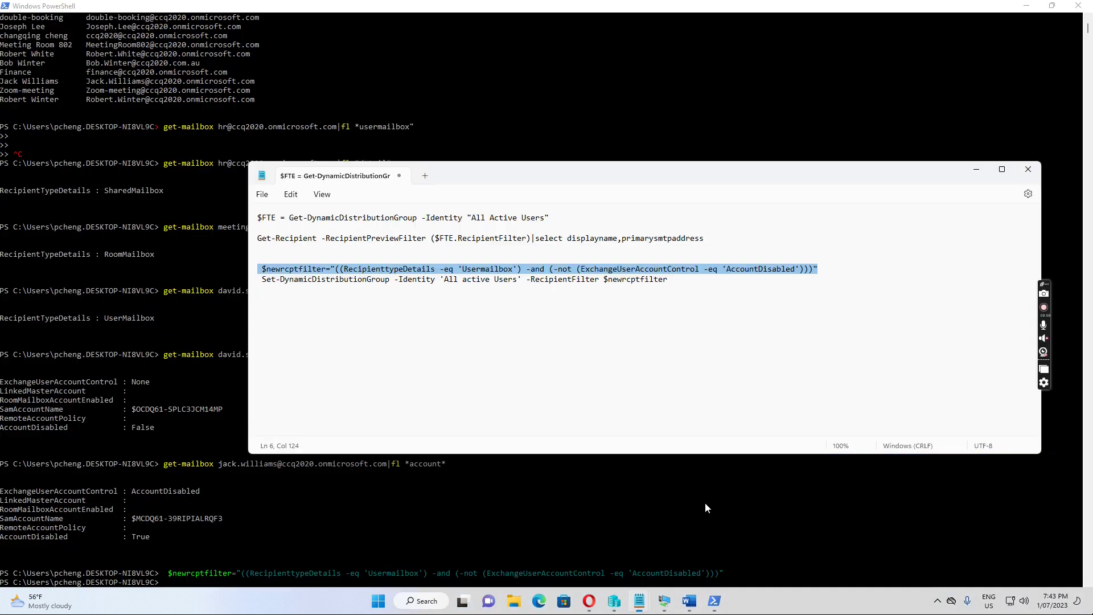
left_click_drag(667, 279, 259, 284)
key("ctrl+c")
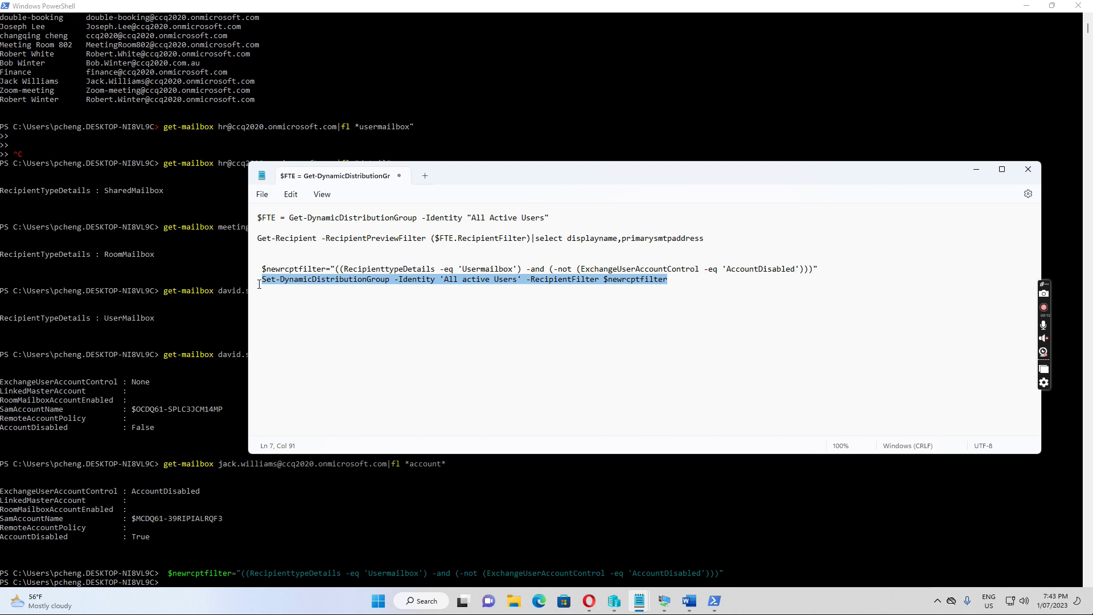
left_click(175, 583)
right_click(181, 586)
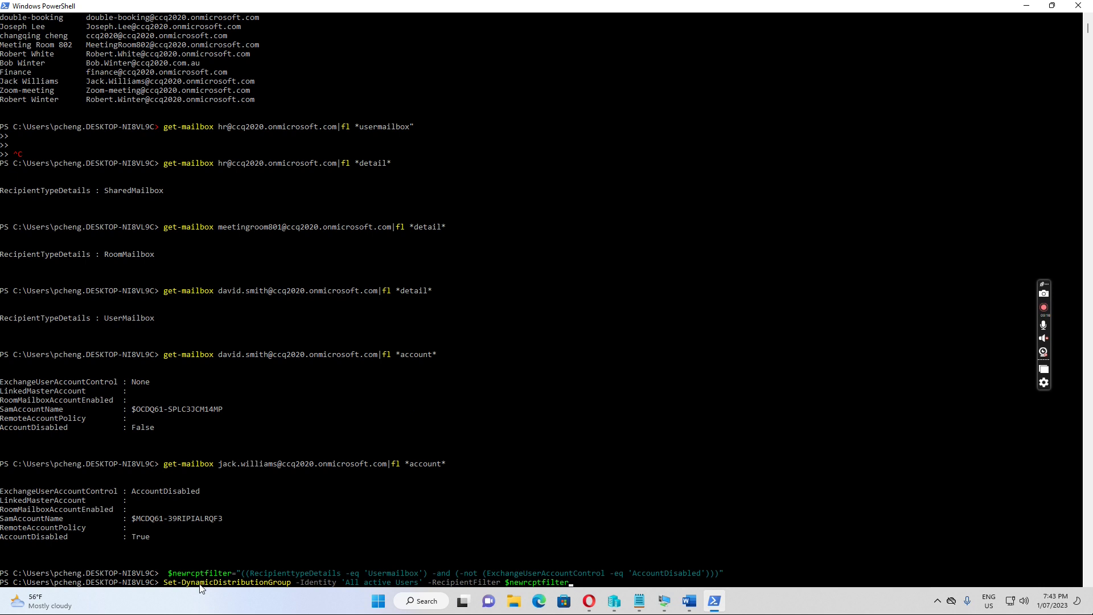
key("Return")
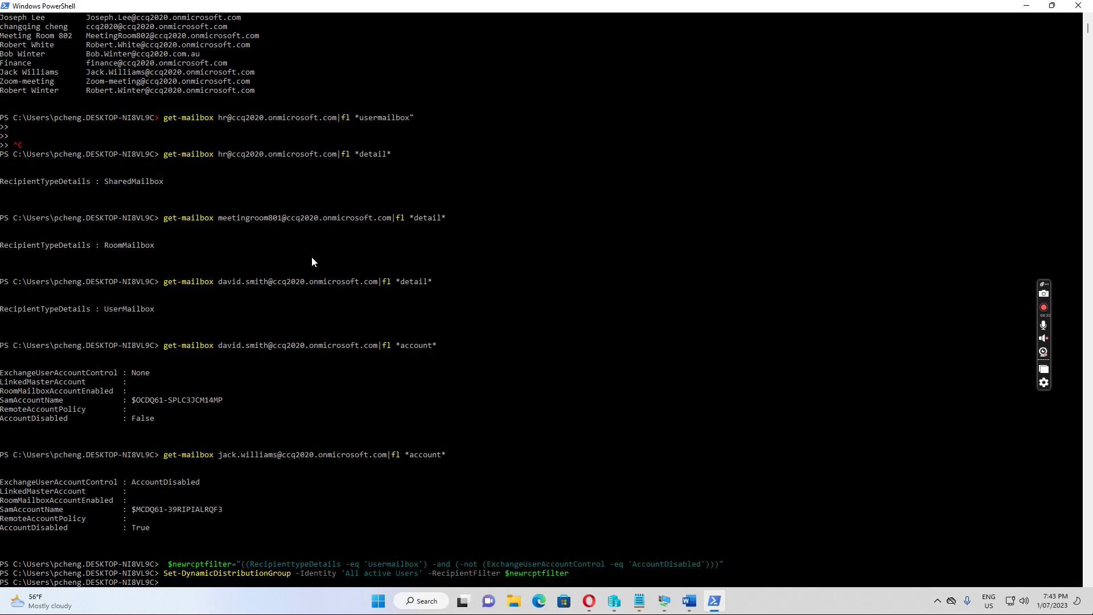
scroll(312, 262, "up", 4)
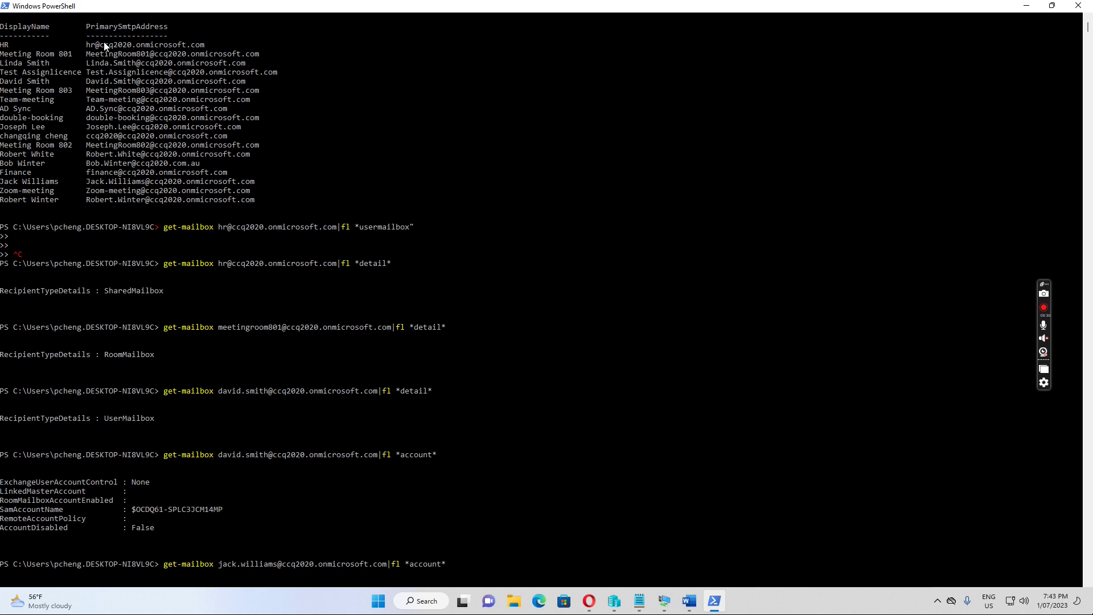
- Copy the $FTE group lookup and Get-Recipient preview lines from Notepad and run them
scroll(509, 348, "down", 7)
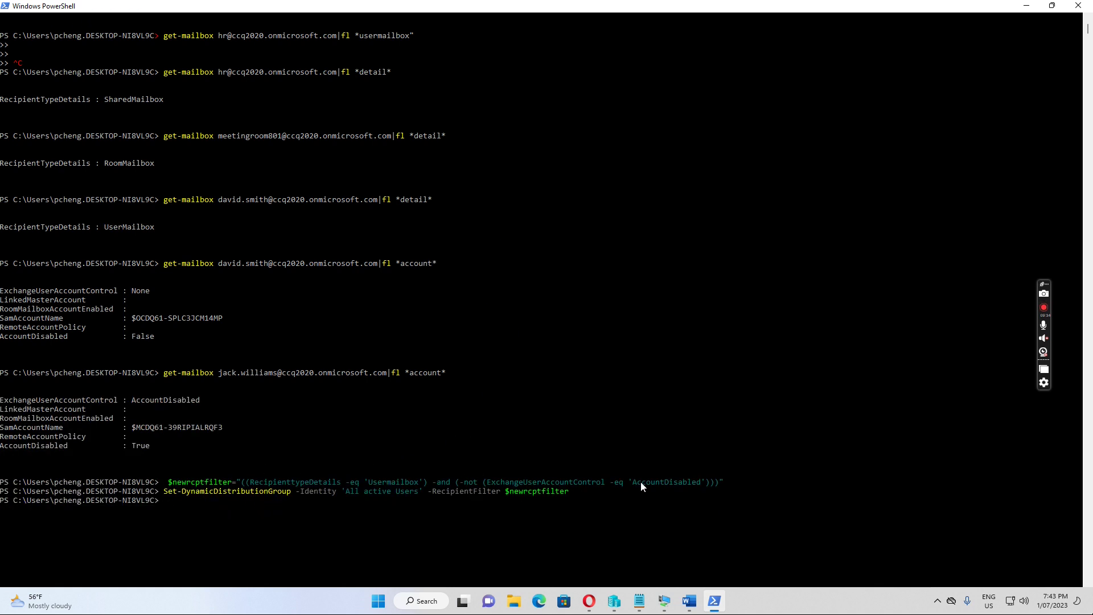
mouse_move(640, 605)
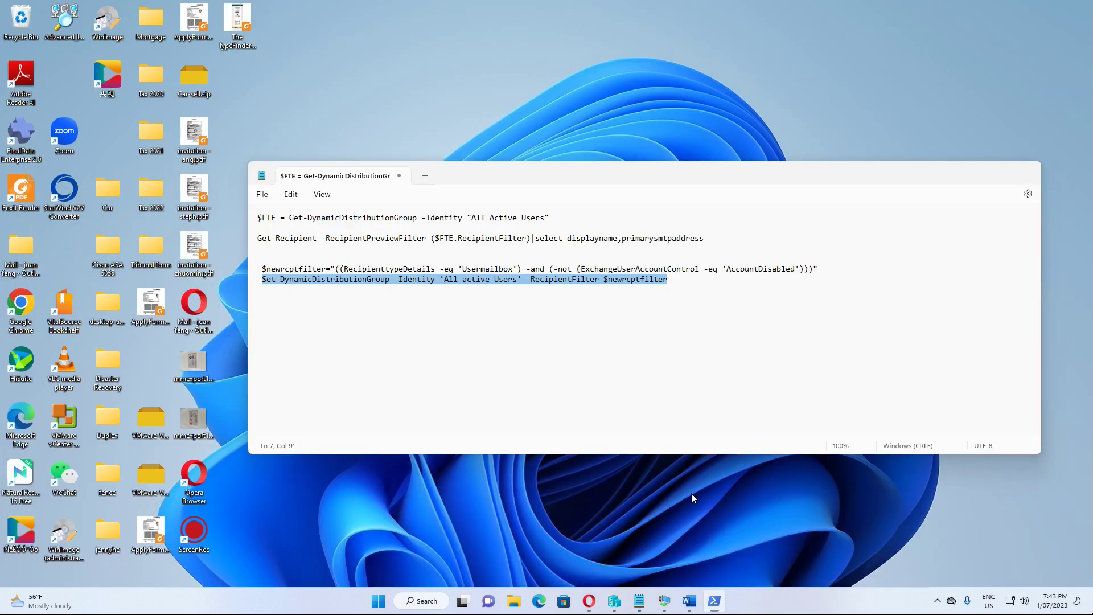
left_click(694, 496)
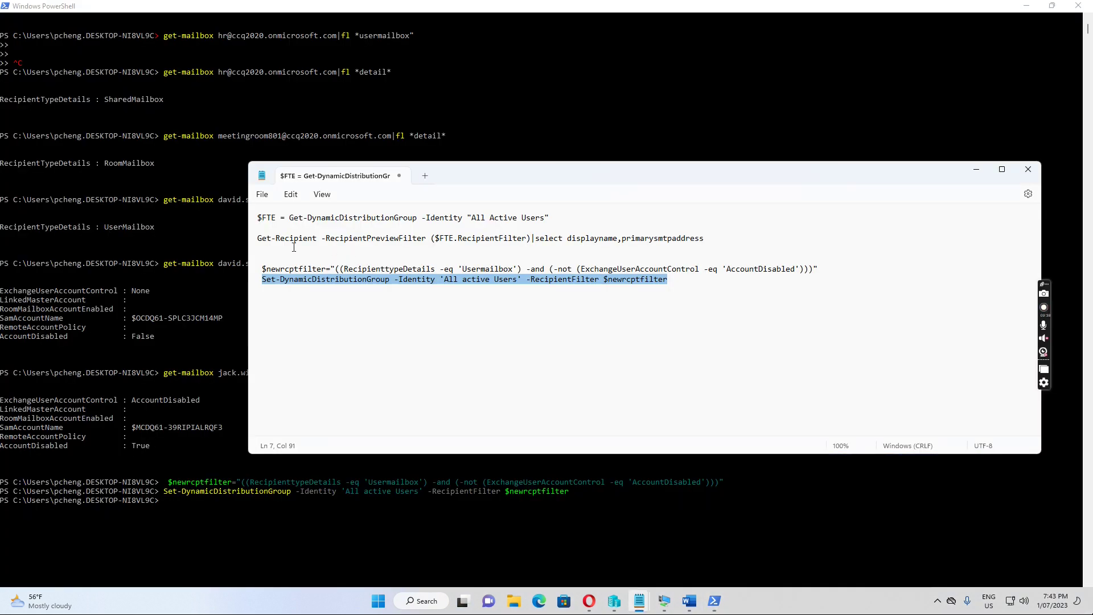
triple_click(263, 218)
left_click_drag(282, 227, 712, 237)
key("ctrl+c")
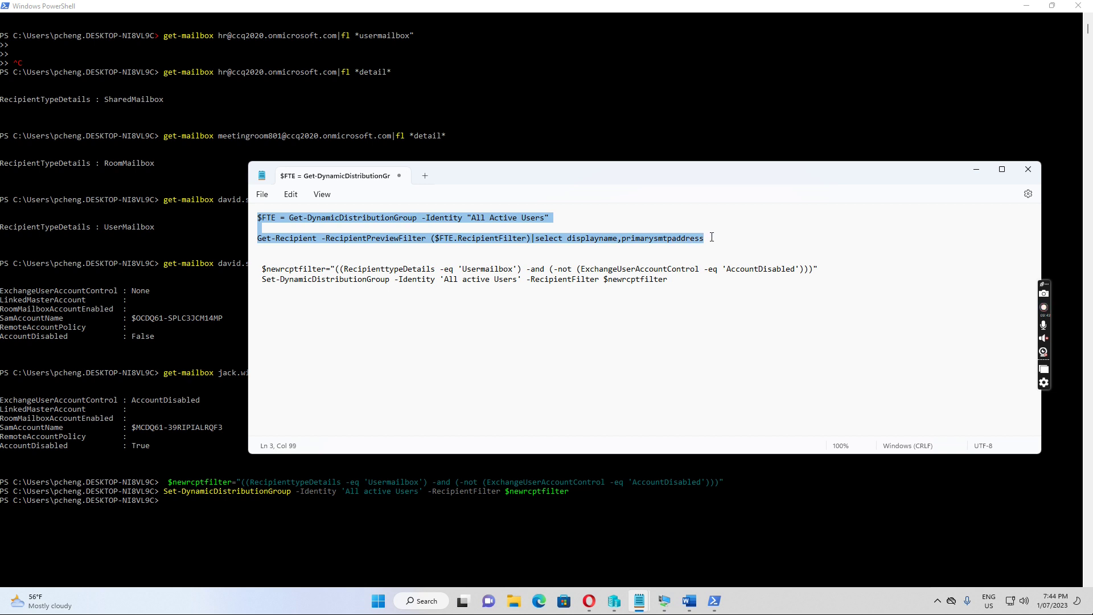
left_click(234, 501)
right_click(233, 502)
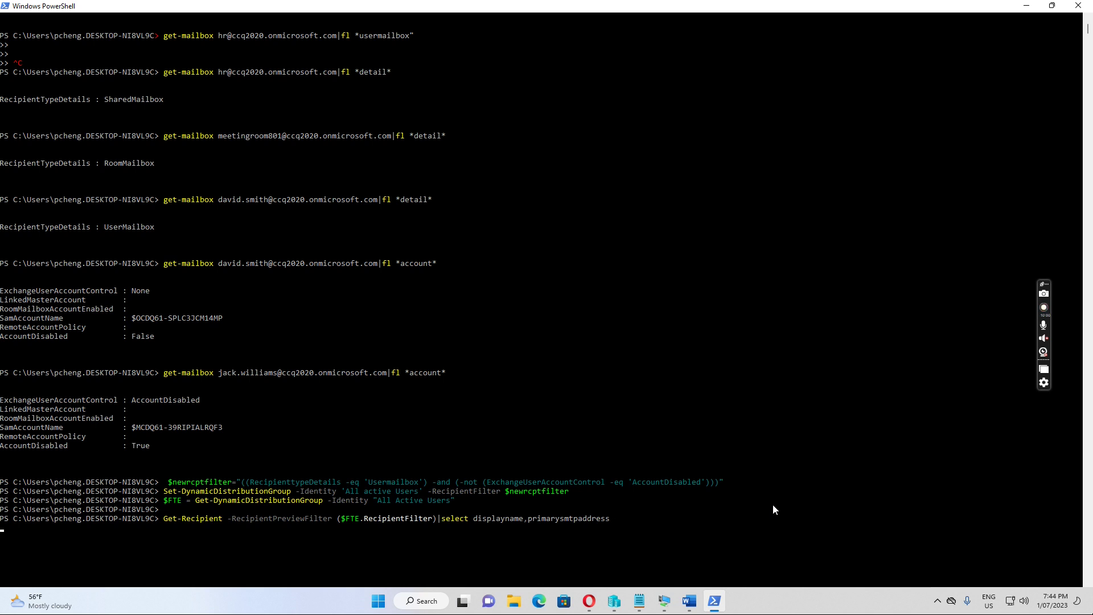
key("Return")
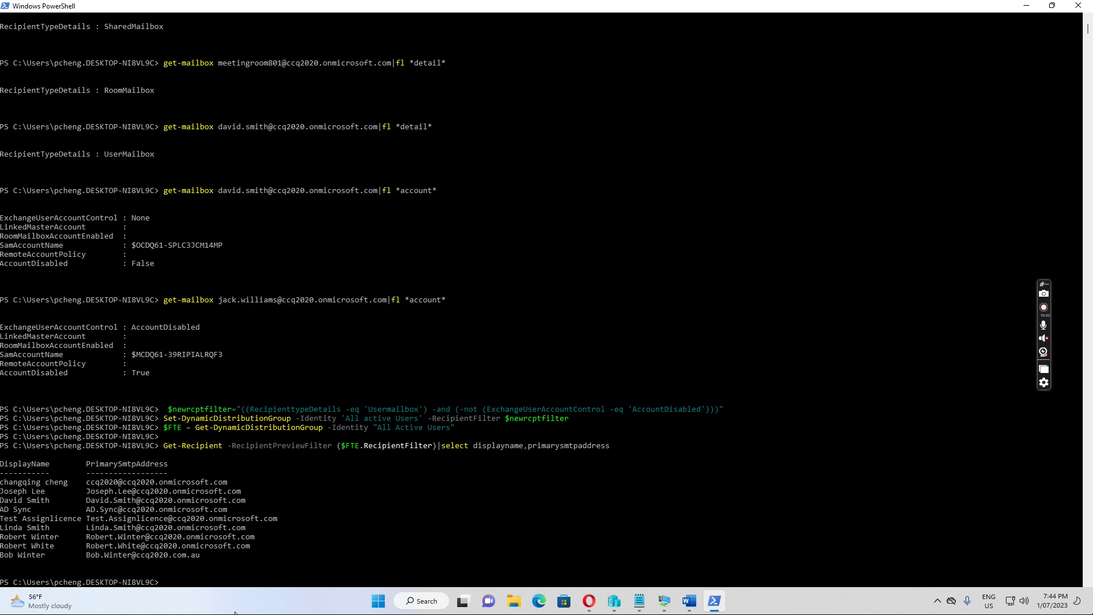